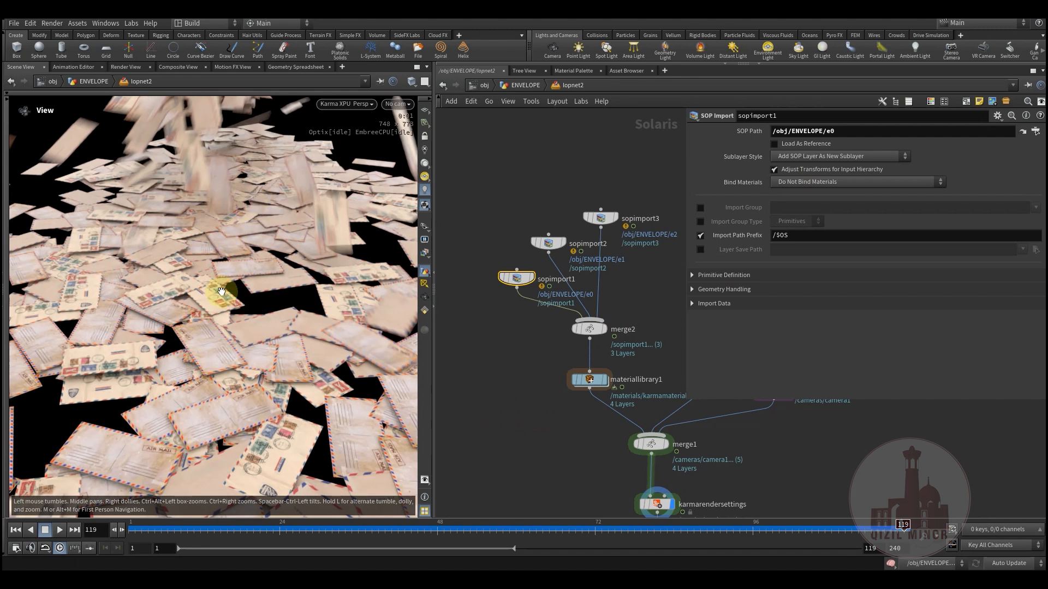
- Examine the lopnet2 node tree and open the parameters of the karmarendersettings node
middle_click_drag(512, 378, 518, 352)
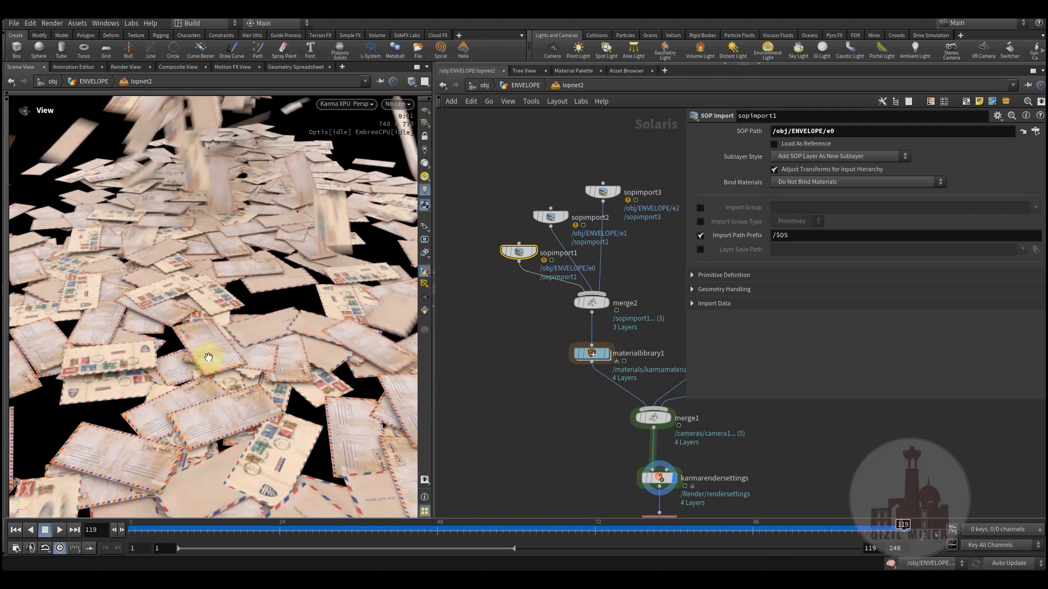
mouse_move(503, 379)
middle_mouse_down()
mouse_move(503, 409)
mouse_move(519, 393)
mouse_move(516, 420)
mouse_move(501, 367)
middle_mouse_up()
scroll(500, 368, "down", 3)
mouse_move(512, 407)
middle_mouse_down()
mouse_move(496, 379)
mouse_move(495, 415)
middle_mouse_up()
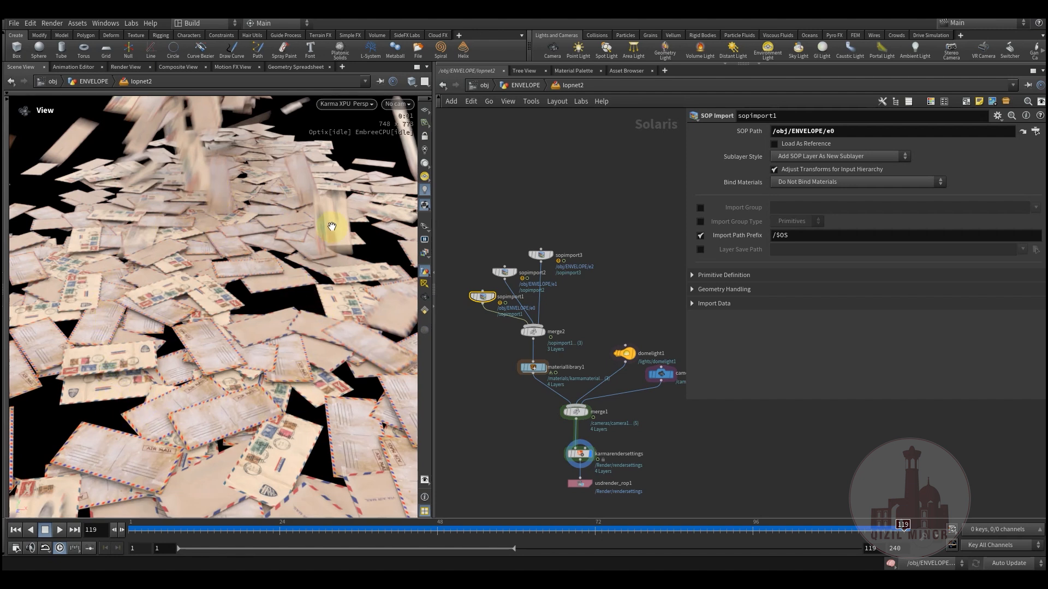
middle_click_drag(519, 426, 507, 399)
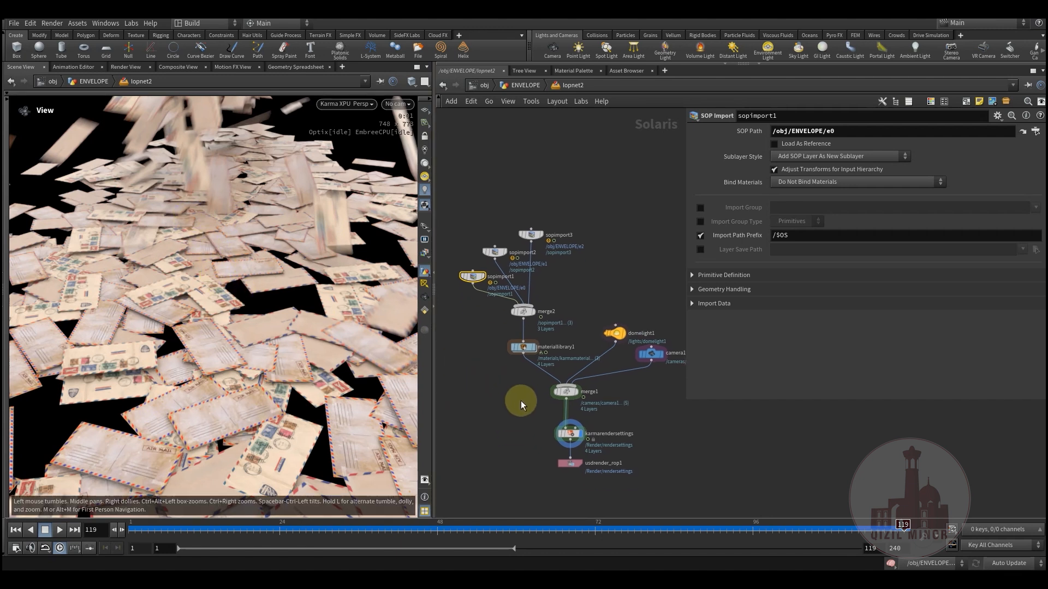
middle_click_drag(521, 401, 504, 378)
left_click_drag(502, 361, 557, 382)
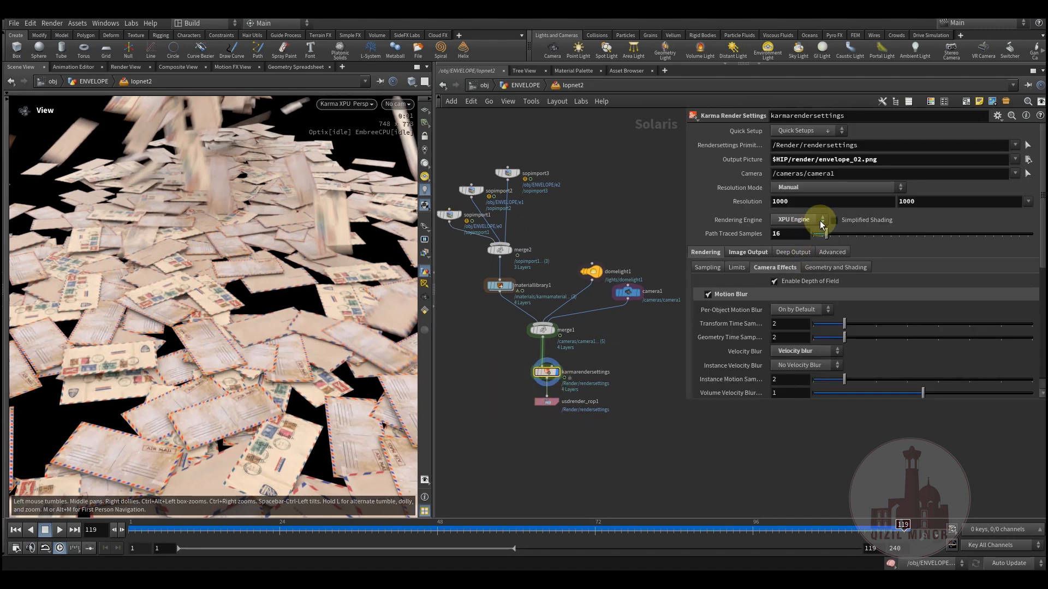
middle_click_drag(501, 377, 512, 399)
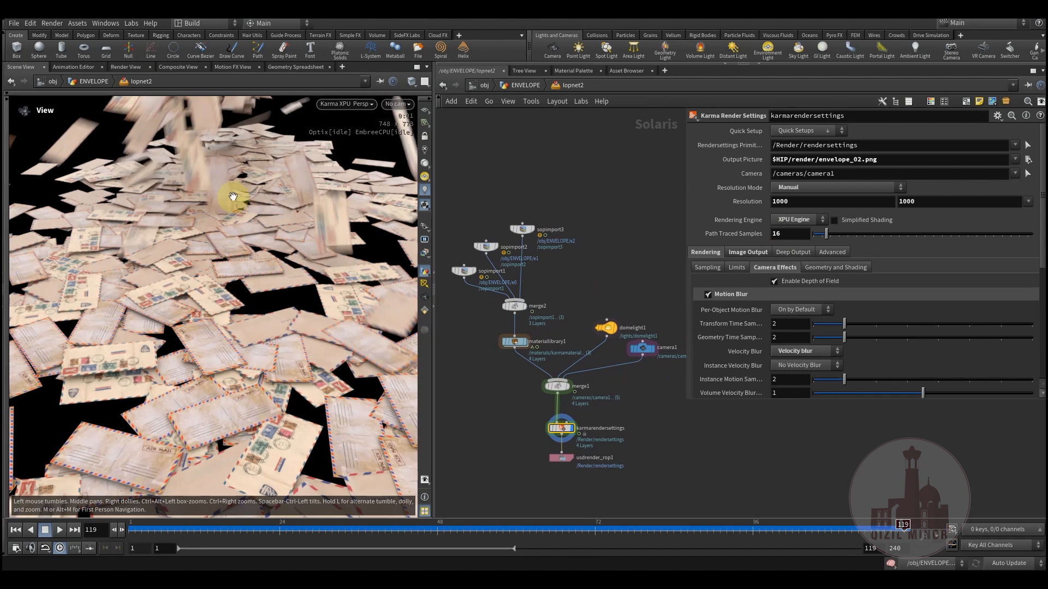
mouse_move(493, 409)
middle_mouse_down()
mouse_move(505, 421)
mouse_move(511, 404)
middle_mouse_up()
- Go up to the ENVELOPE geometry network and survey its node branches
left_click(525, 86)
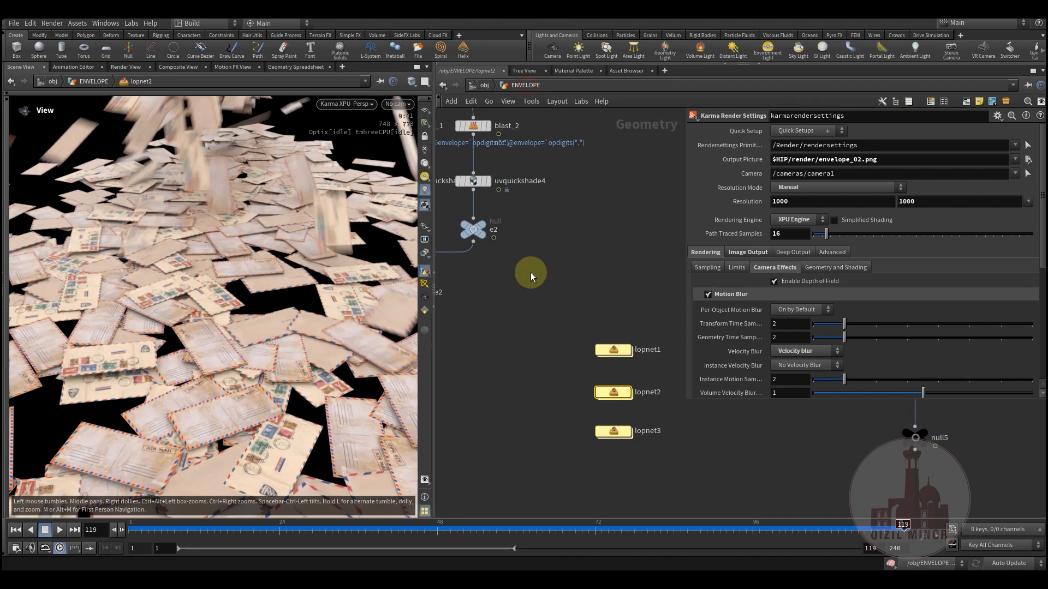
scroll(577, 379, "down", 5)
middle_click_drag(574, 339, 591, 353)
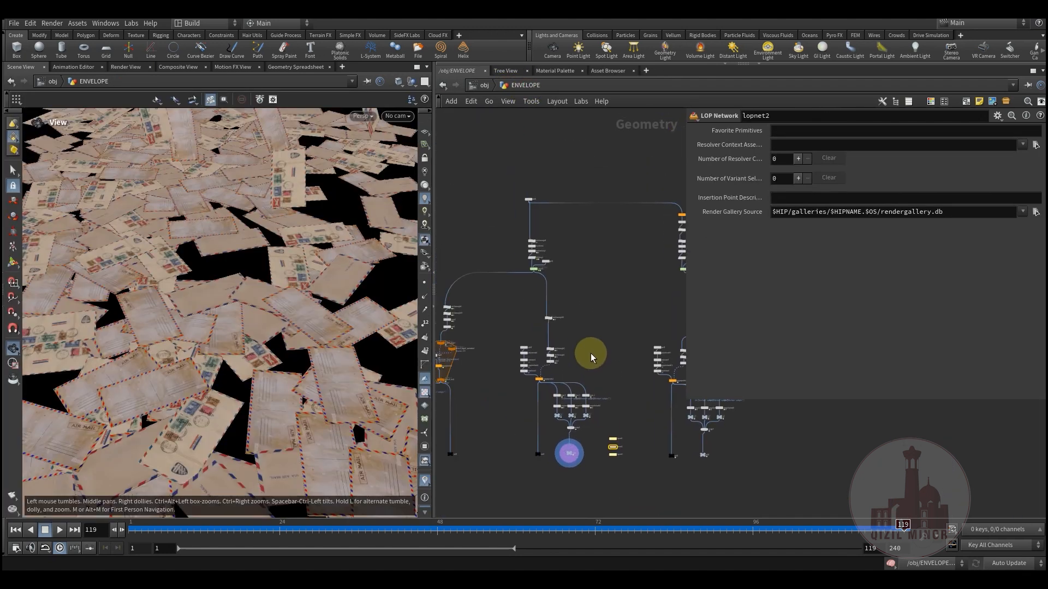
middle_click_drag(494, 412, 529, 400)
scroll(527, 399, "down", 3)
middle_click_drag(613, 356, 558, 324)
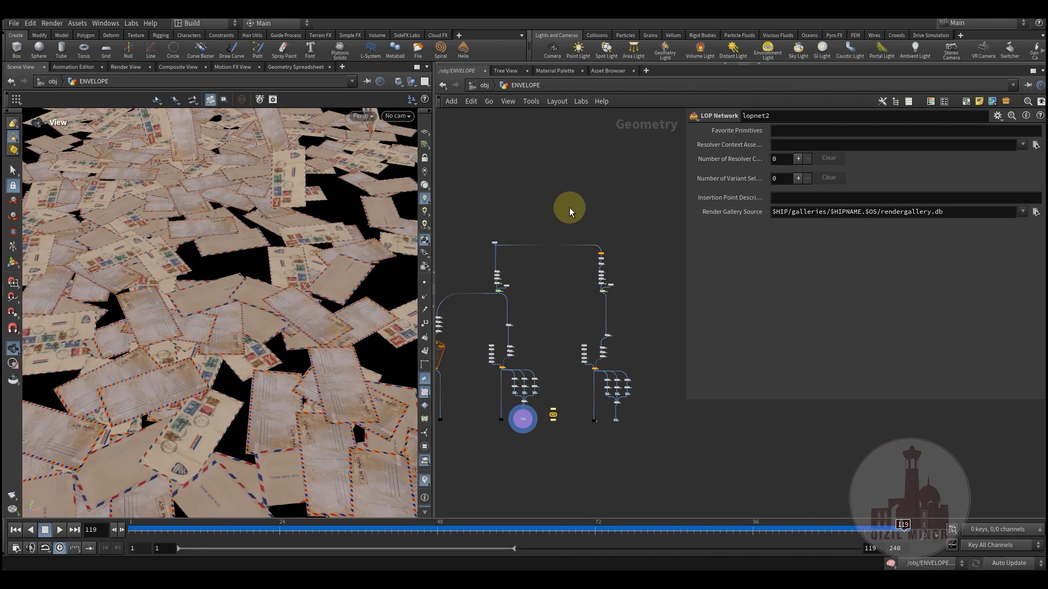
scroll(566, 355, "up", 8)
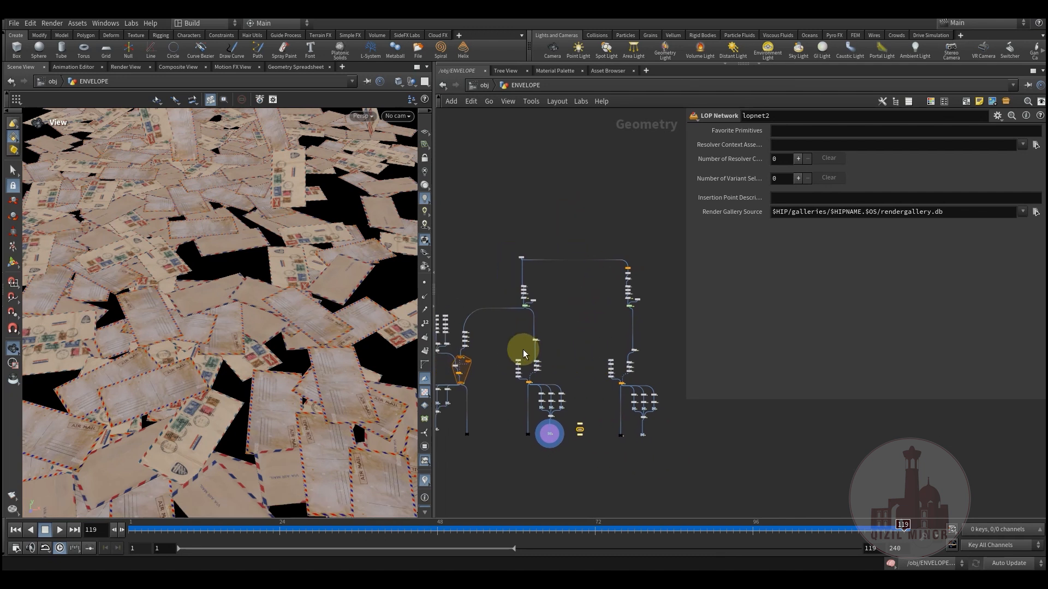
middle_click_drag(603, 354, 566, 172)
middle_click_drag(526, 394, 519, 409)
middle_click_drag(585, 236, 584, 291)
middle_click_drag(548, 241, 562, 309)
middle_click_drag(557, 230, 535, 282)
scroll(535, 278, "up", 3)
middle_click_drag(517, 236, 503, 158)
- Go to frame 73 and set the Seed of the attribwrangle24 node to 0.419
left_click_drag(498, 273, 626, 352)
middle_click_drag(620, 306, 587, 121)
scroll(581, 174, "down", 4)
scroll(568, 443, "up", 3)
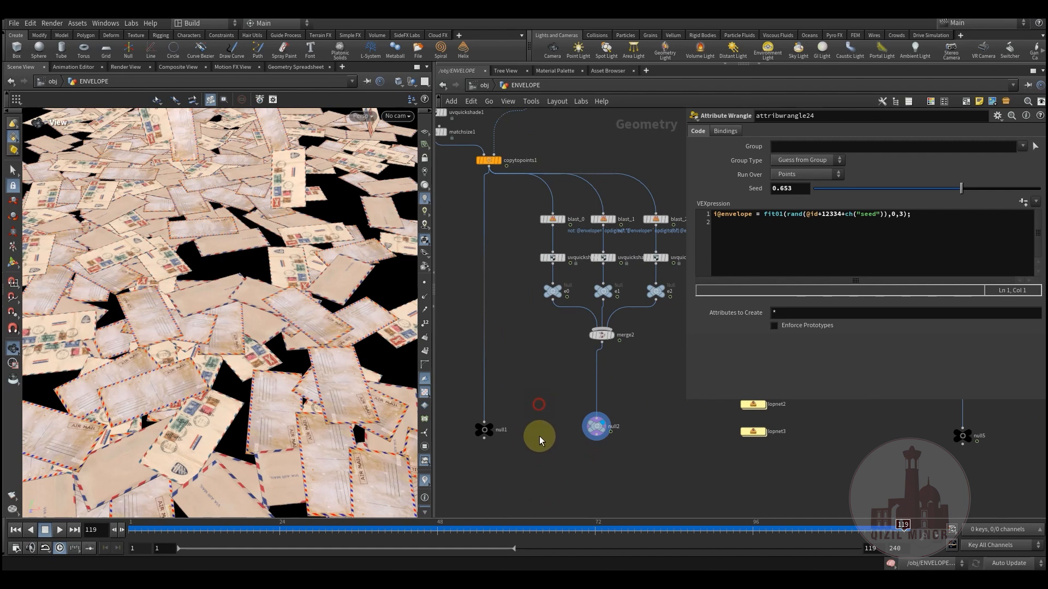
left_click_drag(398, 528, 602, 529)
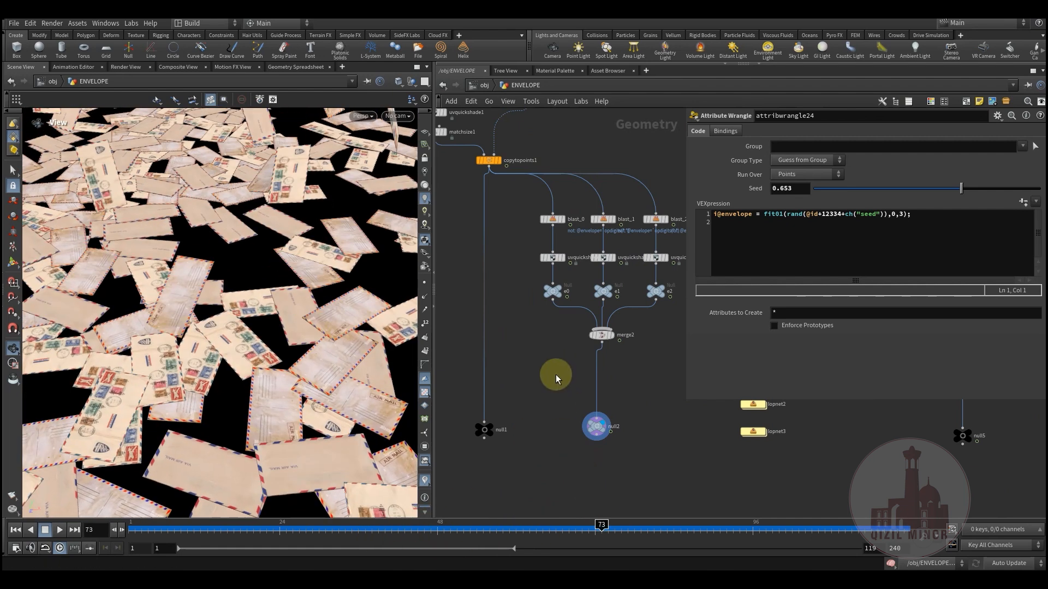
middle_click_drag(608, 132, 582, 329)
middle_click_drag(489, 180, 512, 288)
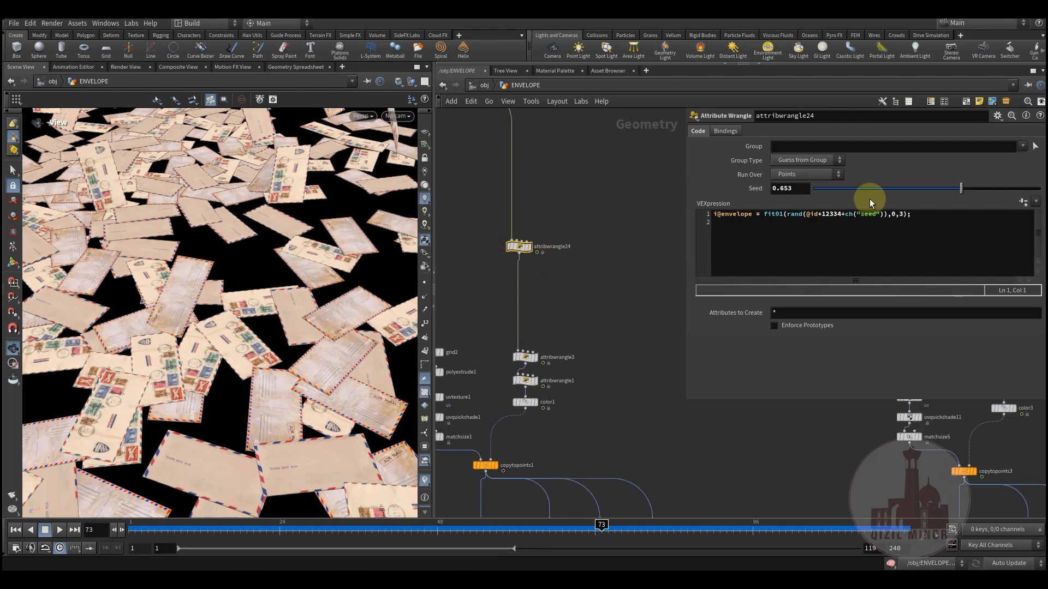
left_click_drag(955, 194, 908, 188)
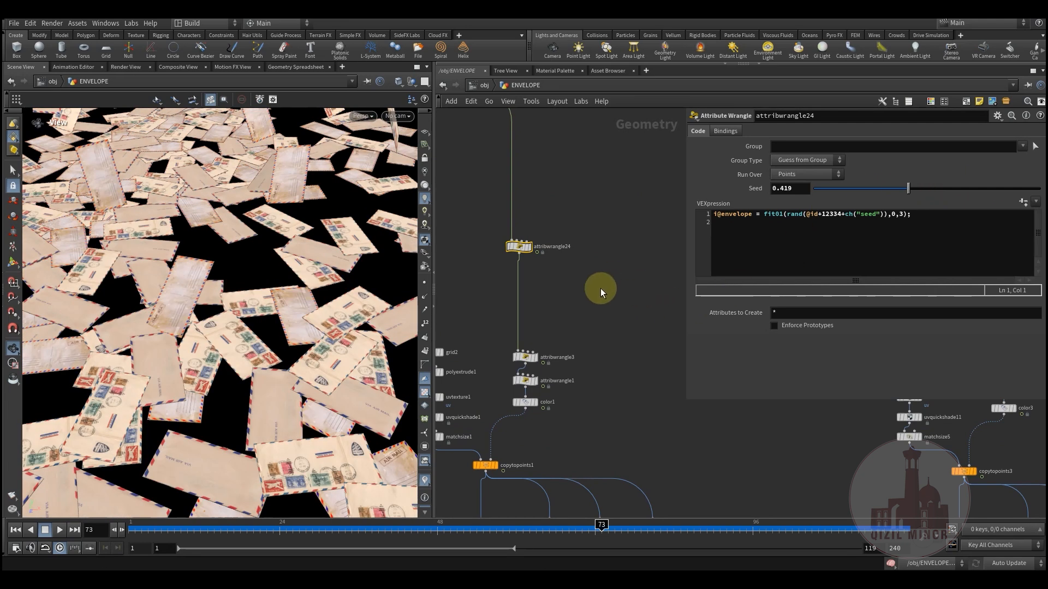
- Inspect the simulation parameters of the popnet DOP network
middle_click_drag(601, 288, 614, 324)
middle_click_drag(593, 232, 659, 388)
scroll(565, 298, "up", 3)
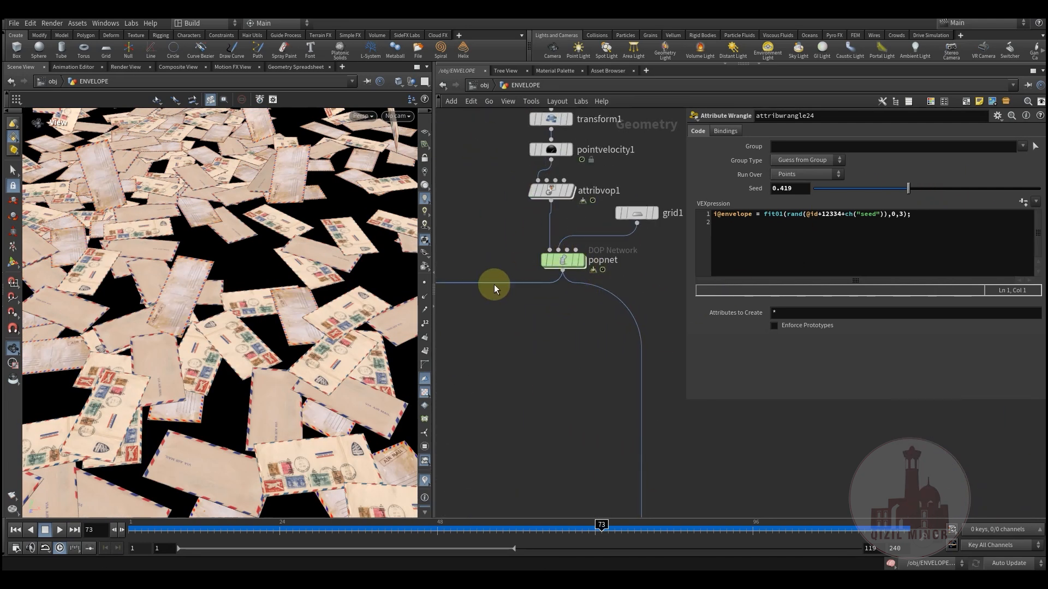
scroll(568, 309, "down", 2)
left_click(552, 294)
scroll(551, 262, "down", 2)
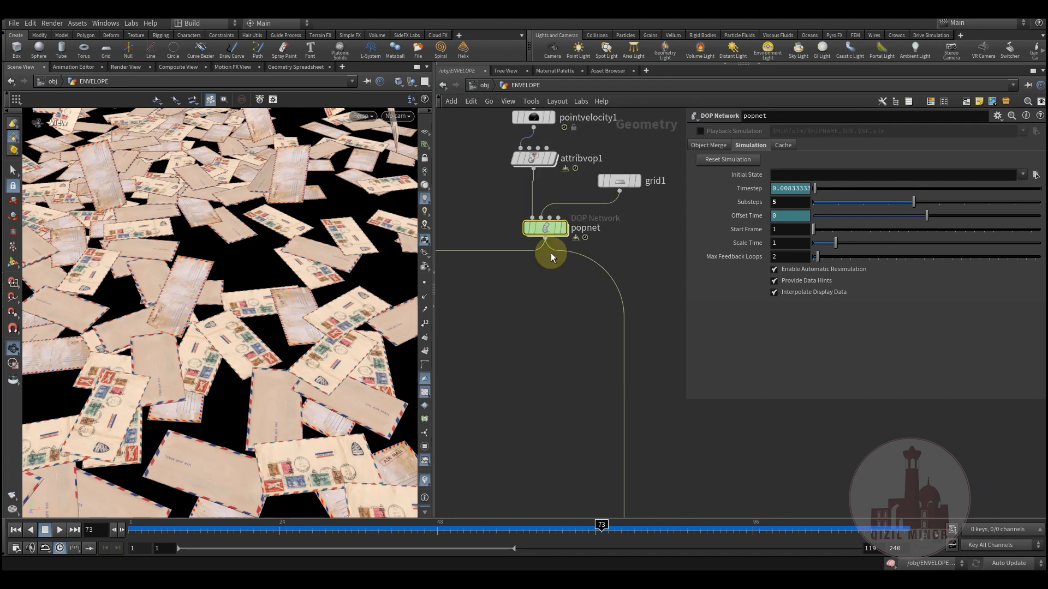
scroll(538, 297, "up", 3)
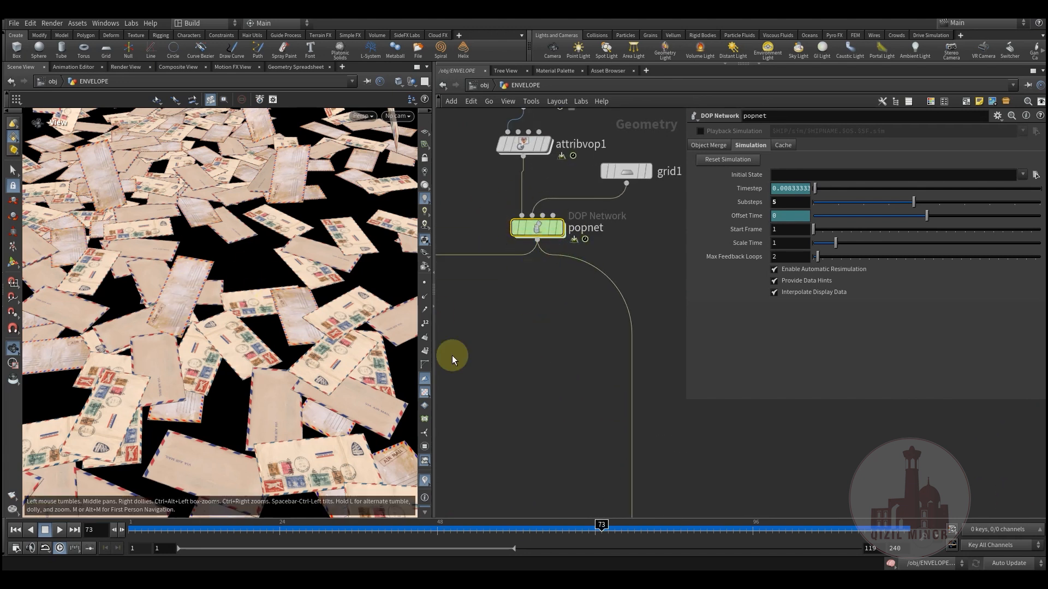
- Display the result of copytopoints1 in the viewport and review its parameters
scroll(525, 288, "down", 3)
middle_click_drag(520, 423, 529, 189)
middle_click_drag(550, 300, 565, 179)
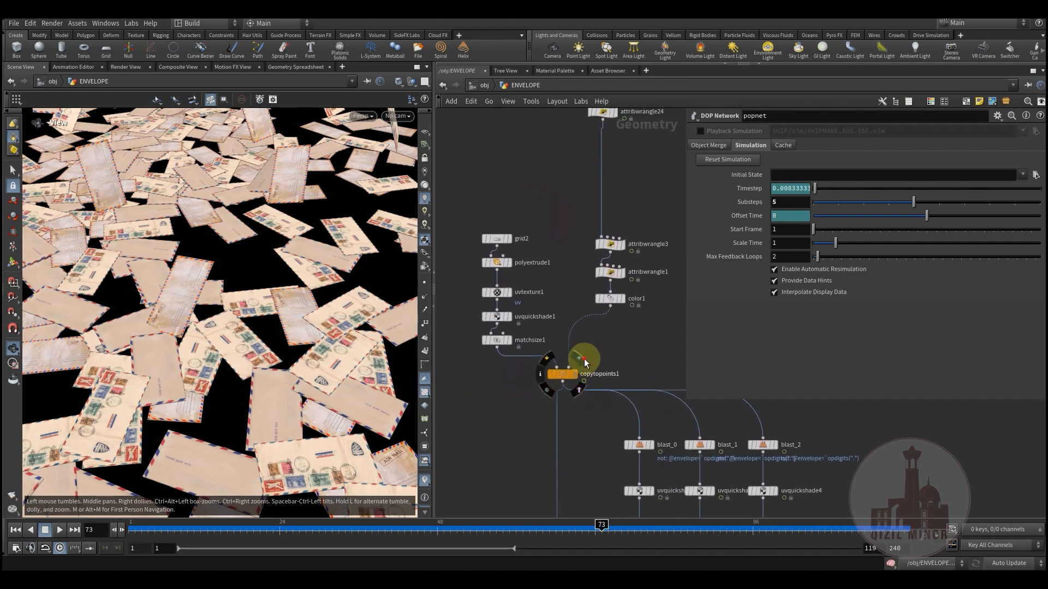
left_click(565, 377)
middle_click_drag(590, 346, 593, 364)
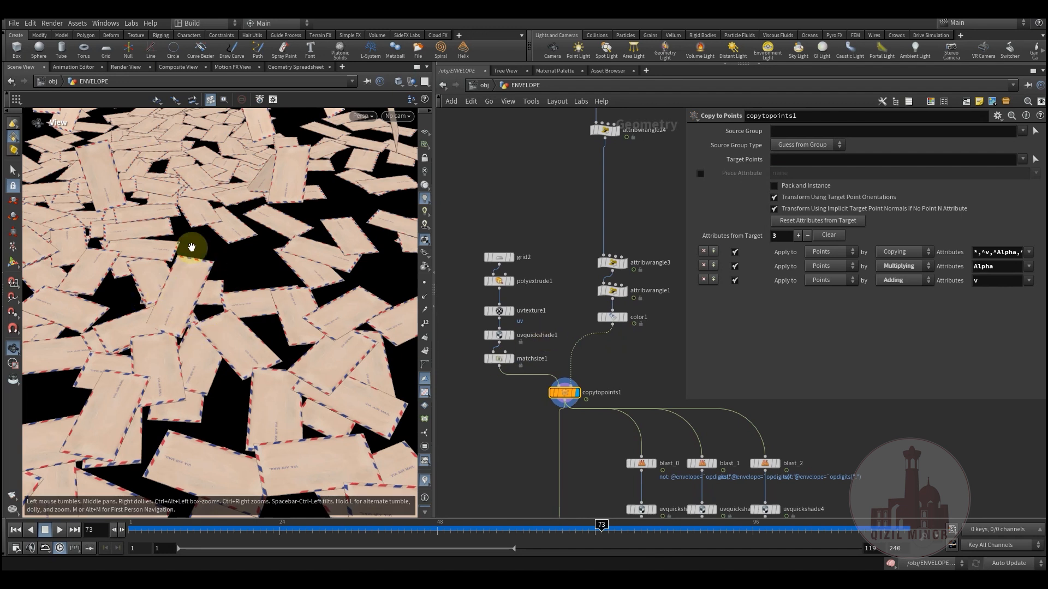
middle_click_drag(496, 429, 517, 440)
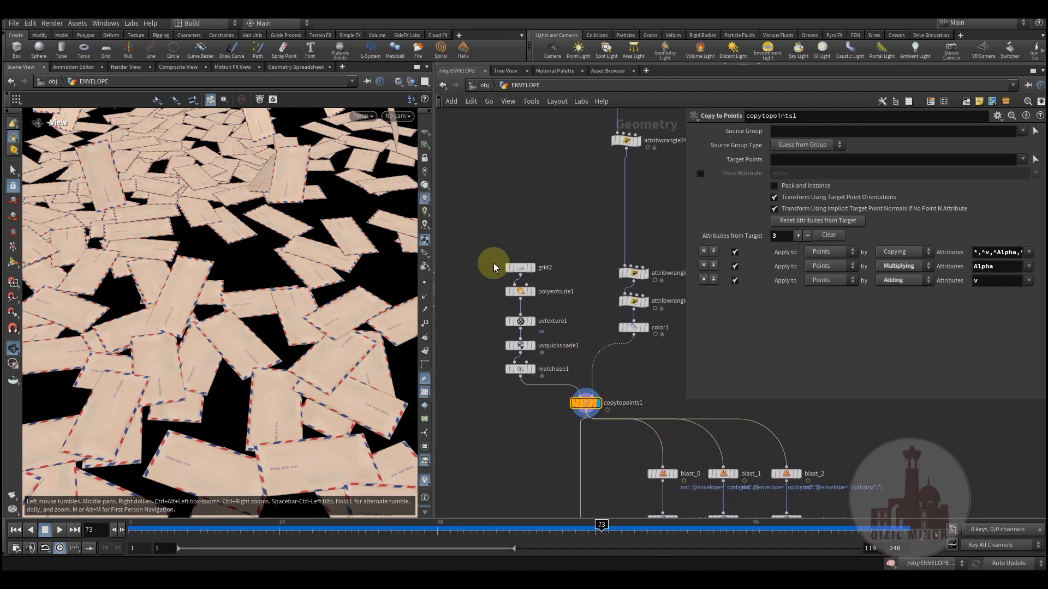
- Display grid2, polyextrude1, uvtexture1, uvquickshade1 and matchsize1 in turn to review how the single envelope is built
scroll(496, 273, "up", 3)
left_click(549, 229)
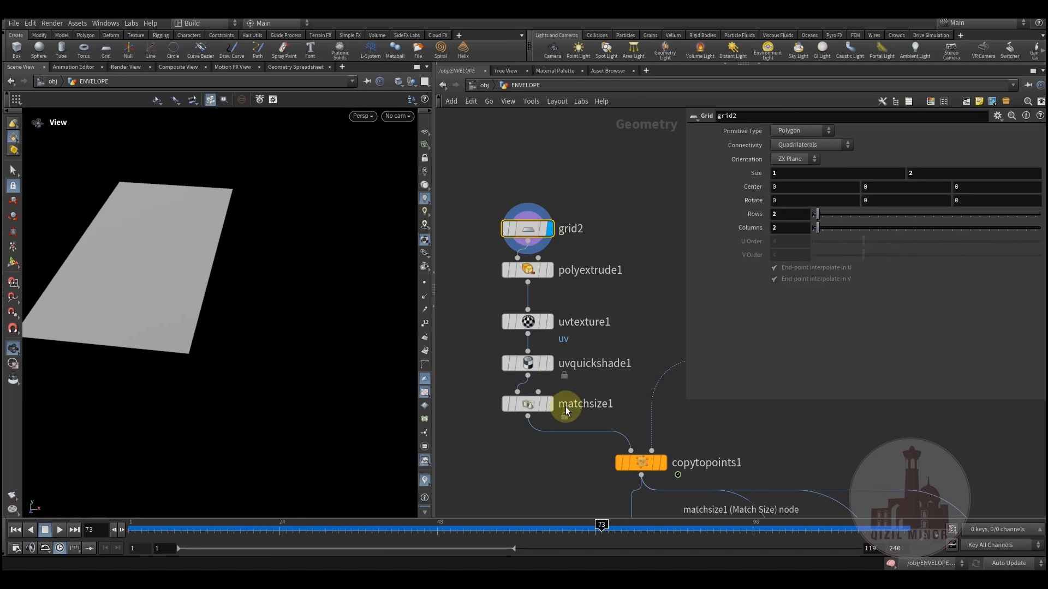
left_click(533, 270)
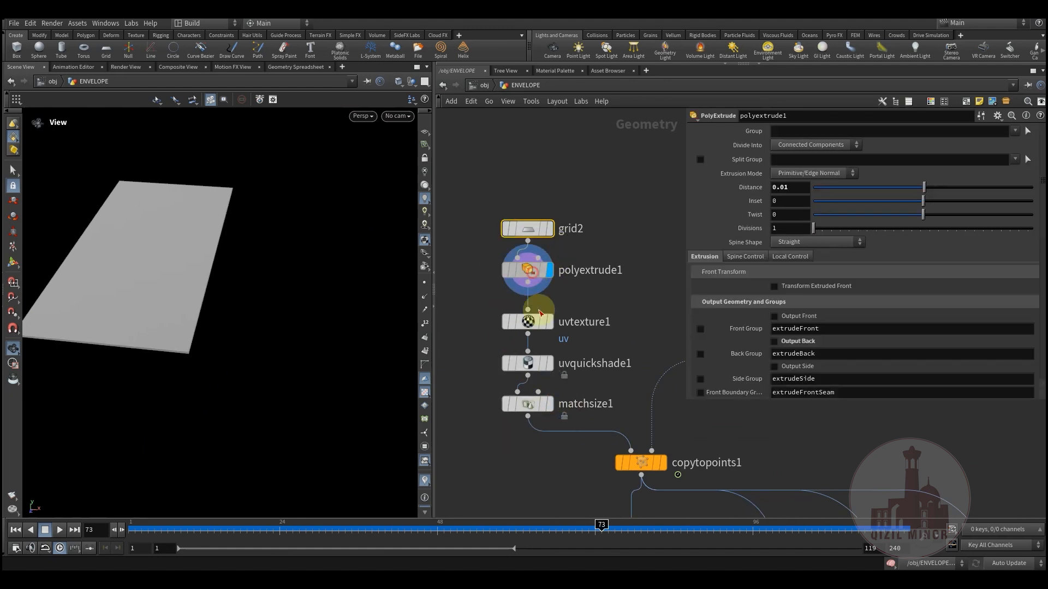
left_click(554, 302)
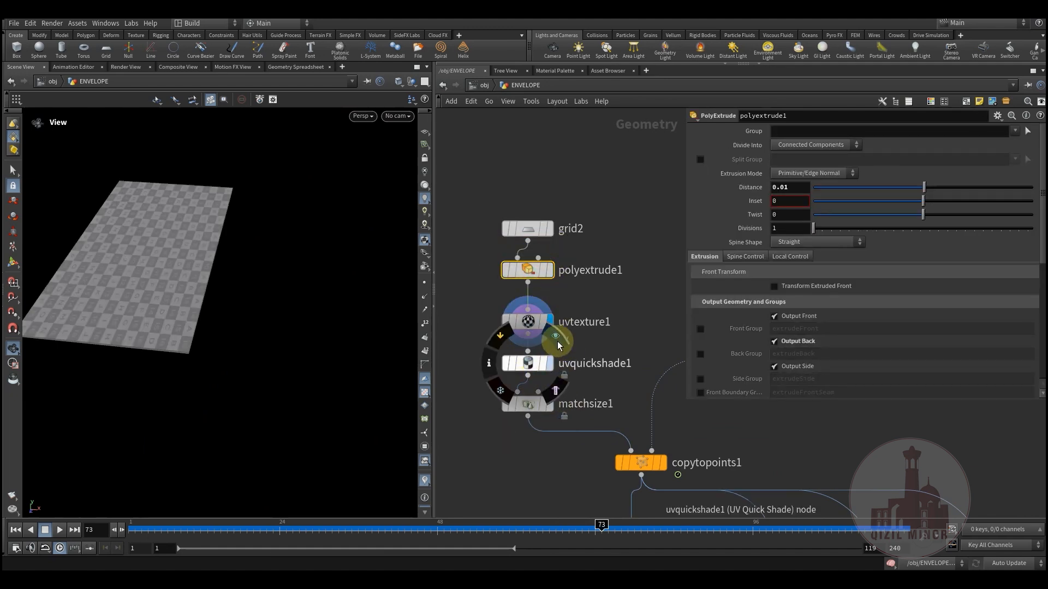
left_click(557, 342)
left_click(555, 377)
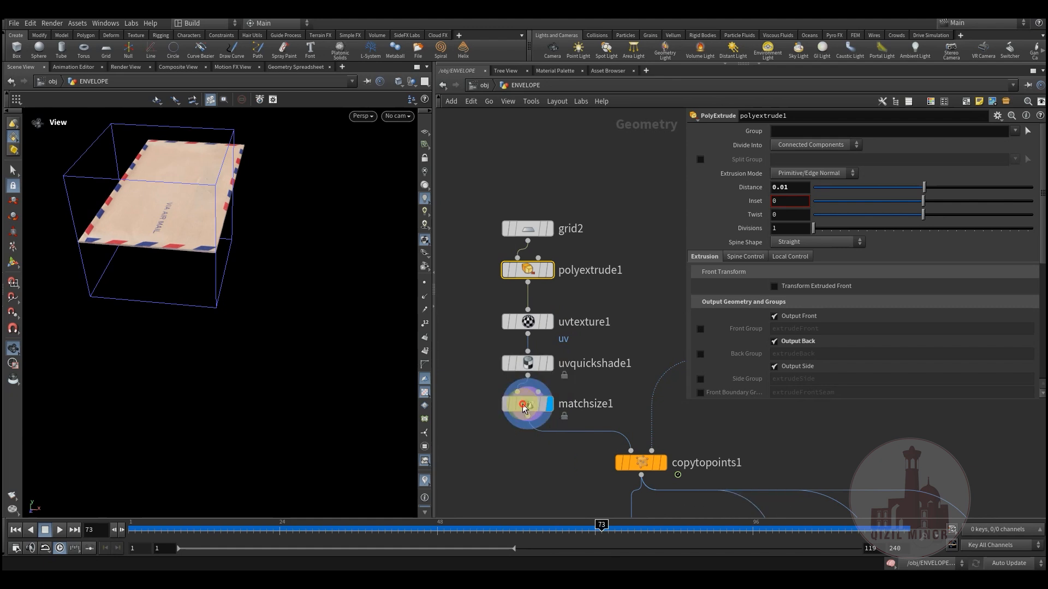
left_click(523, 406)
left_click_drag(210, 211, 243, 239)
- Show the reference grid in the viewport and view the copytopoints1 envelopes at frame 101
left_click(423, 136)
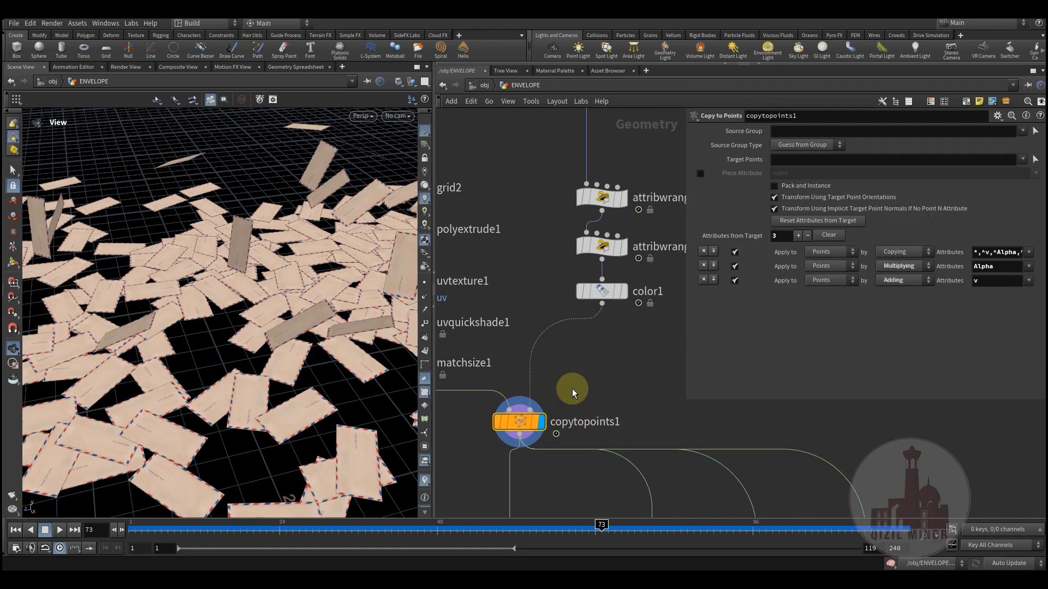
left_click(350, 529)
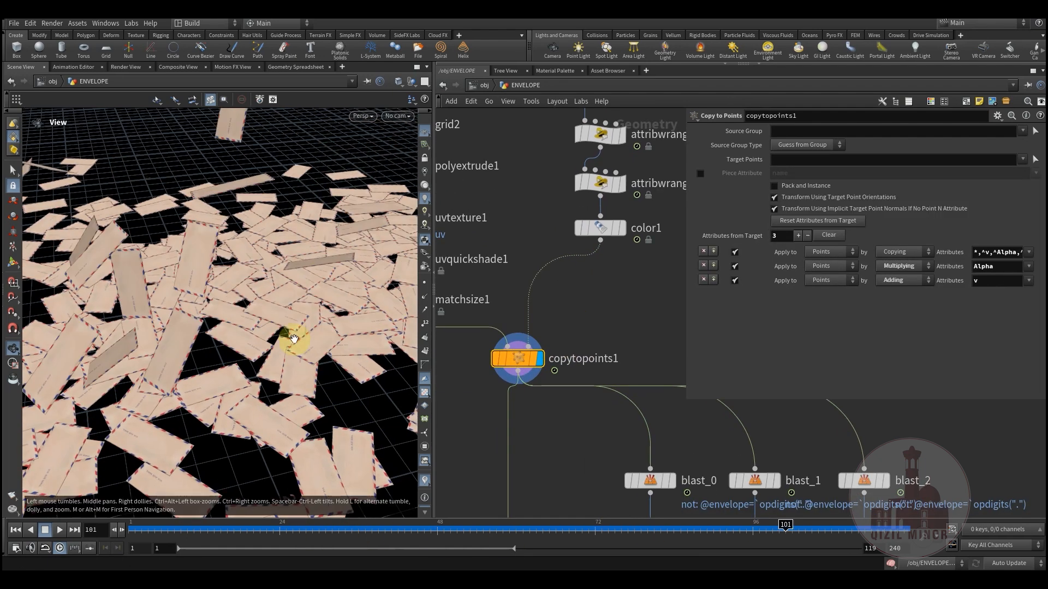
middle_click_drag(248, 393, 265, 341)
- Review the pscale code and ramp of attribwrangle3, bypassing and re-enabling the node to compare envelope sizes
middle_click_drag(627, 346, 591, 444)
left_click(576, 231)
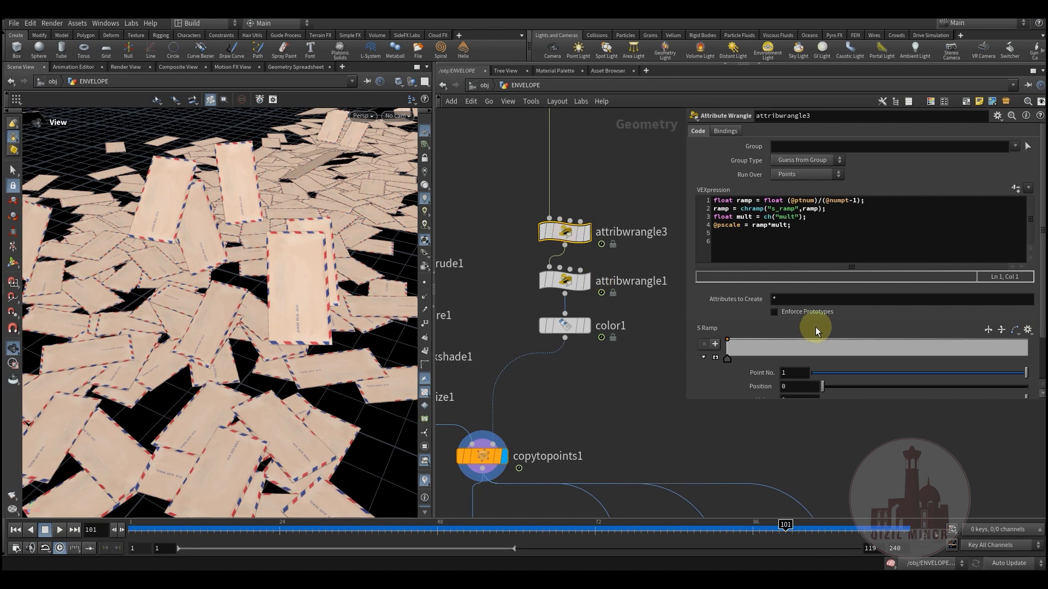
scroll(778, 385, "down", 2)
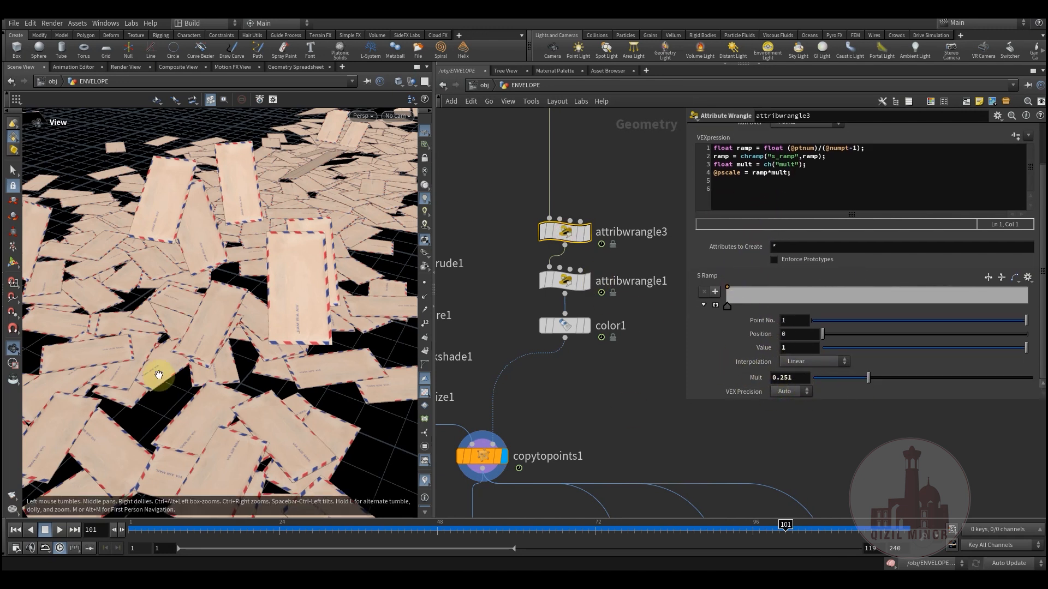
left_click(565, 237)
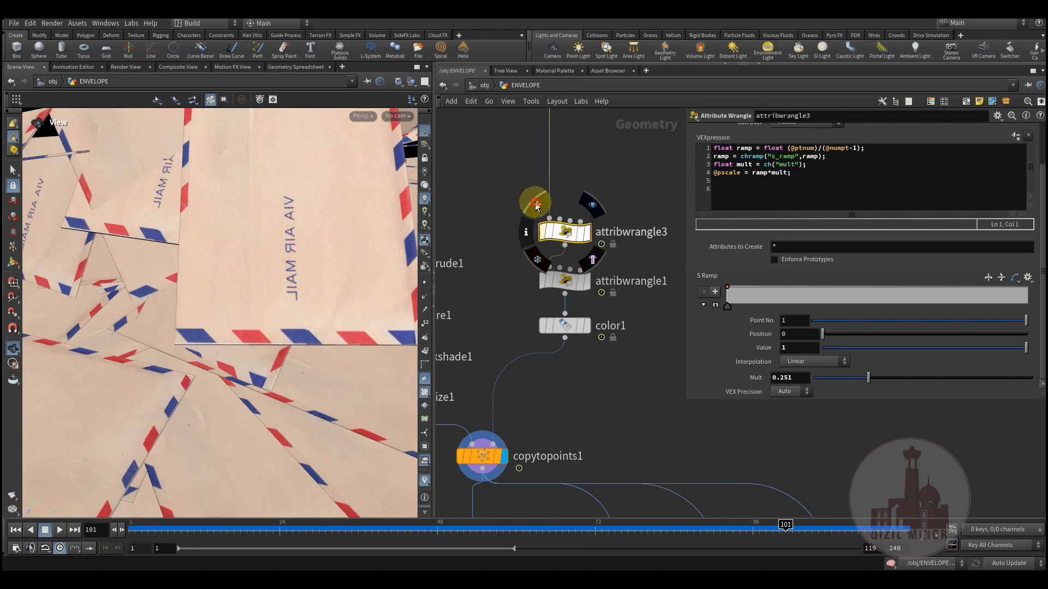
left_click(565, 237)
left_click_drag(141, 335, 151, 297)
left_click_drag(204, 342, 202, 321)
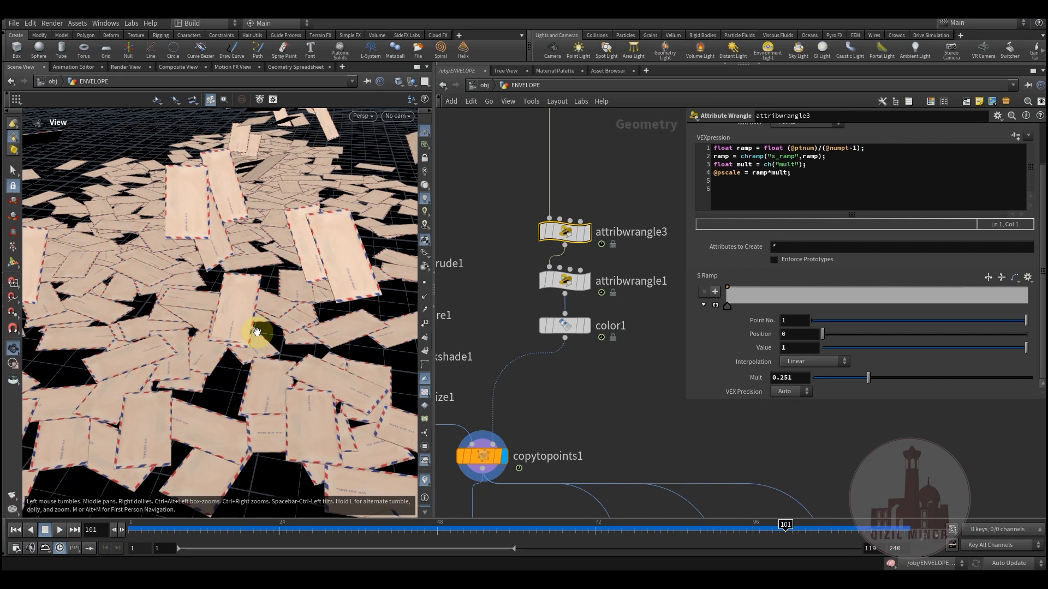
- Review the height-offset expression in attribwrangle1 and inspect the stacked envelopes up close
left_click(567, 284)
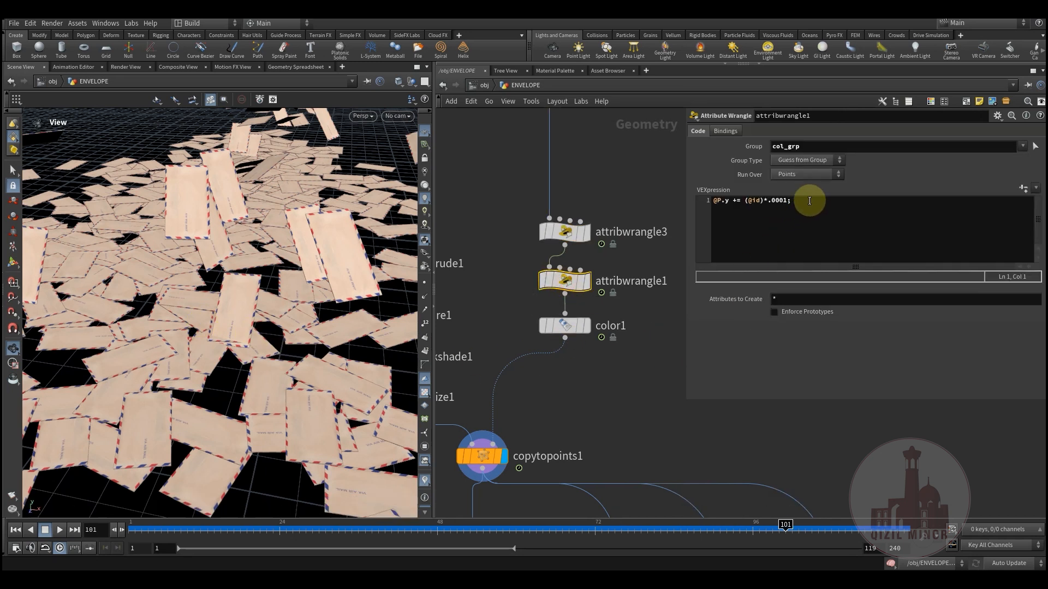
left_click_drag(811, 201, 705, 199)
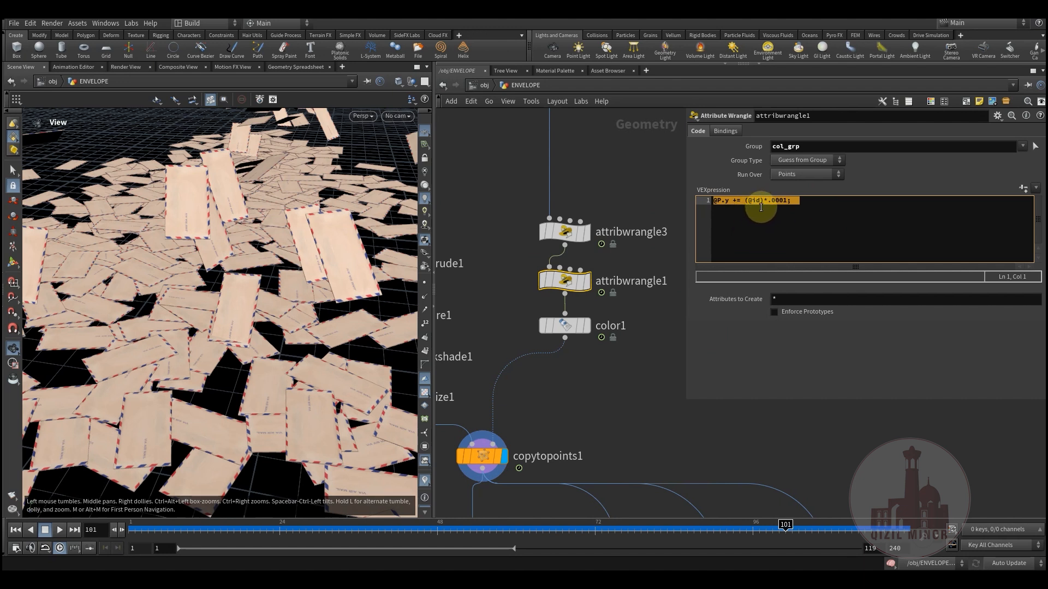
left_click(736, 206)
middle_click_drag(574, 385, 597, 389)
middle_click_drag(286, 323, 320, 328)
right_click_drag(320, 327, 246, 314)
left_click_drag(246, 314, 269, 293)
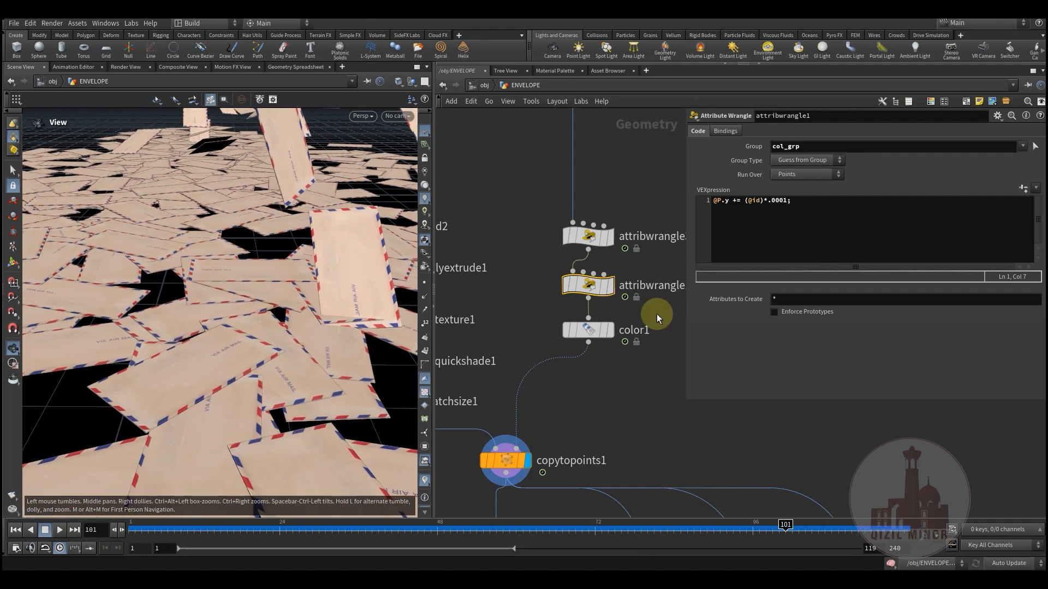
- Bypass and re-enable attribwrangle1 to compare how the envelopes overlap with and without the height offset
mouse_move(567, 277)
left_click(561, 257)
left_click_drag(211, 346, 235, 415)
mouse_move(587, 286)
left_click(566, 266)
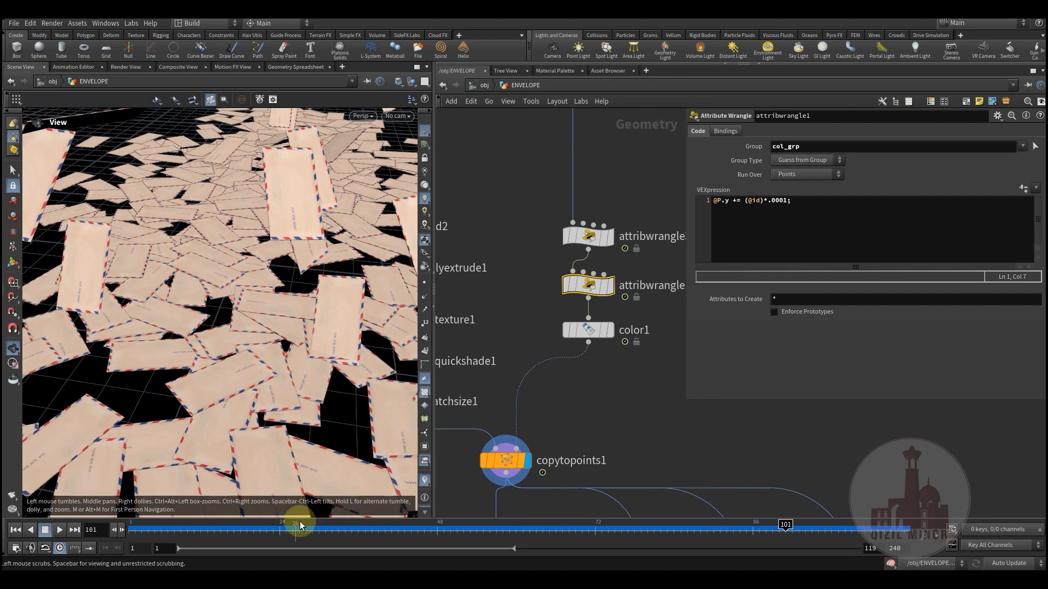
- Open attribwrangle24 and examine the expression that assigns a random envelope attribute to each point
scroll(550, 378, "down", 5)
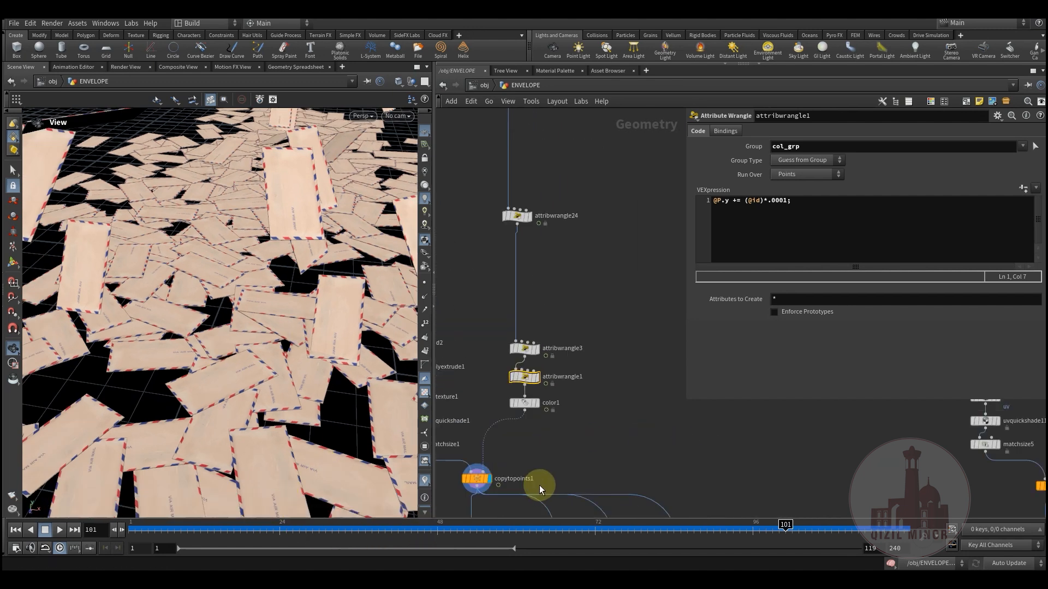
mouse_move(585, 324)
middle_mouse_down()
mouse_move(553, 157)
mouse_move(576, 339)
middle_mouse_up()
scroll(575, 336, "up", 3)
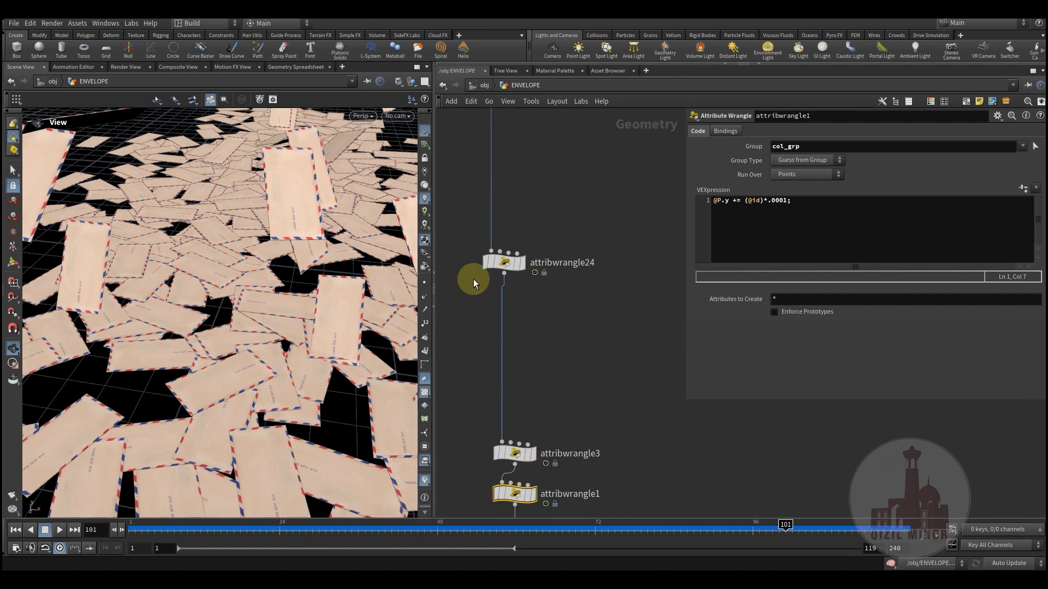
left_click_drag(542, 300, 543, 301)
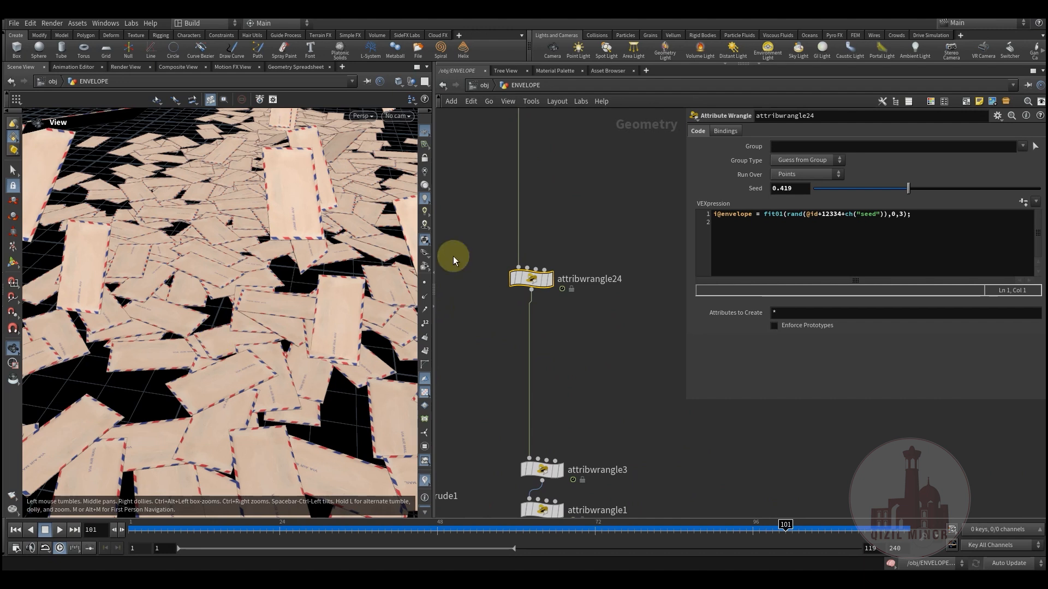
middle_click_drag(572, 325, 561, 359)
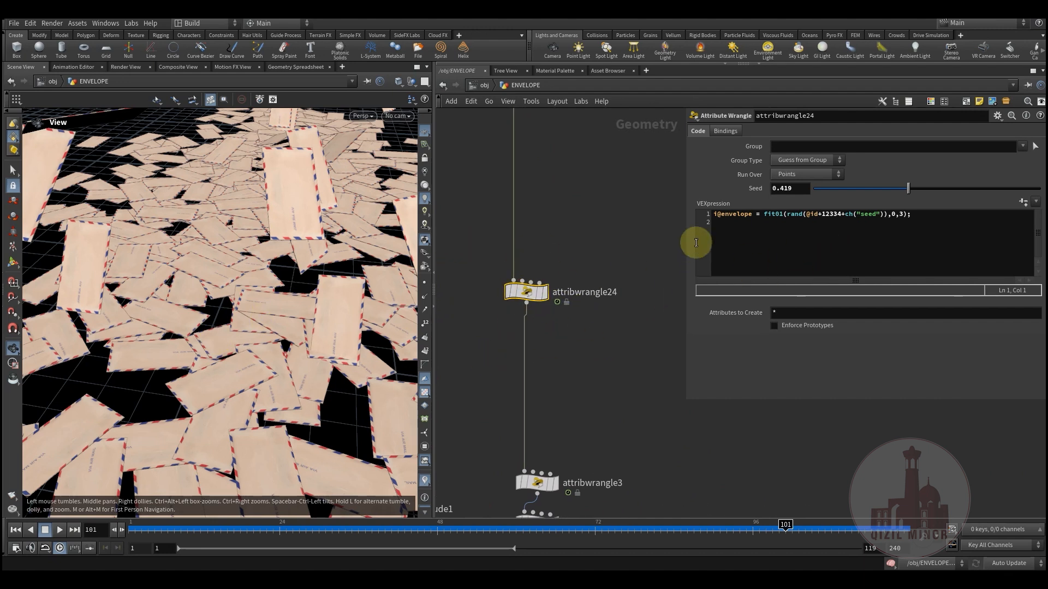
left_click_drag(756, 213, 743, 215)
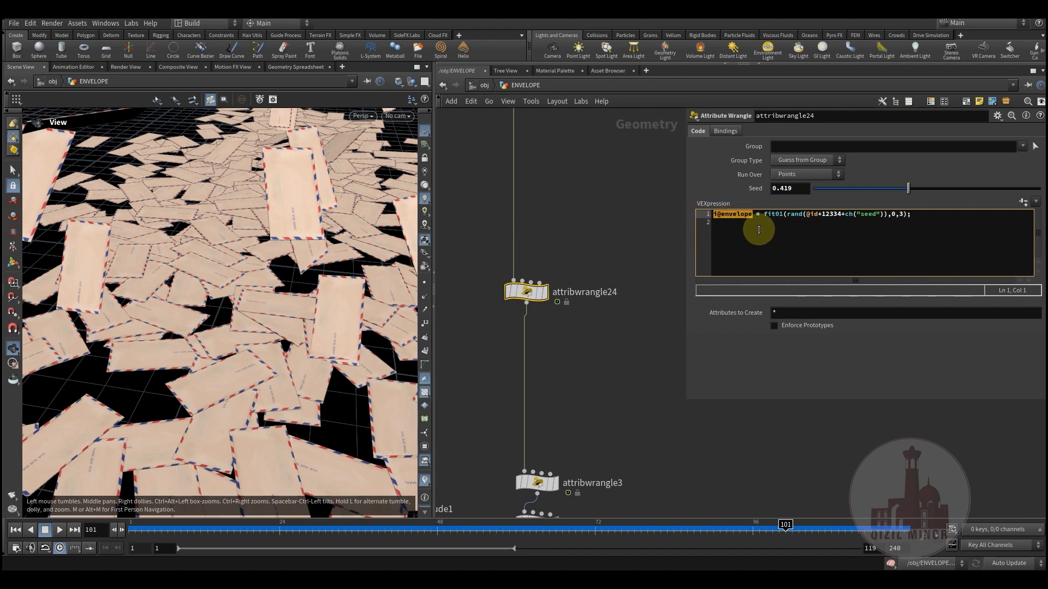
left_click(783, 230)
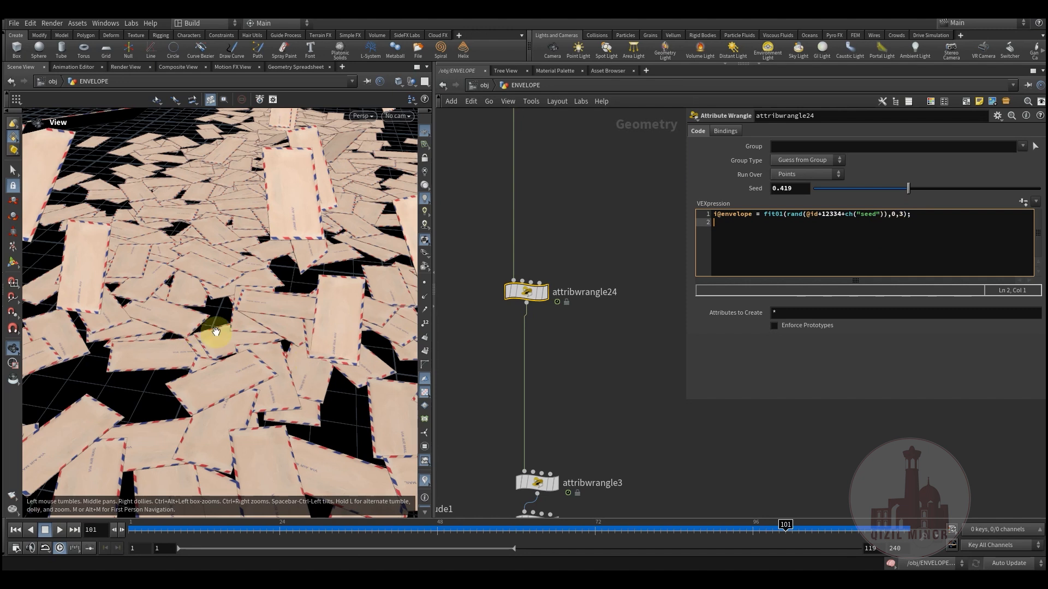
- Inspect the scattered envelopes from several angles and set the seed of attribwrangle24 to 0.34
left_click_drag(255, 333, 327, 360)
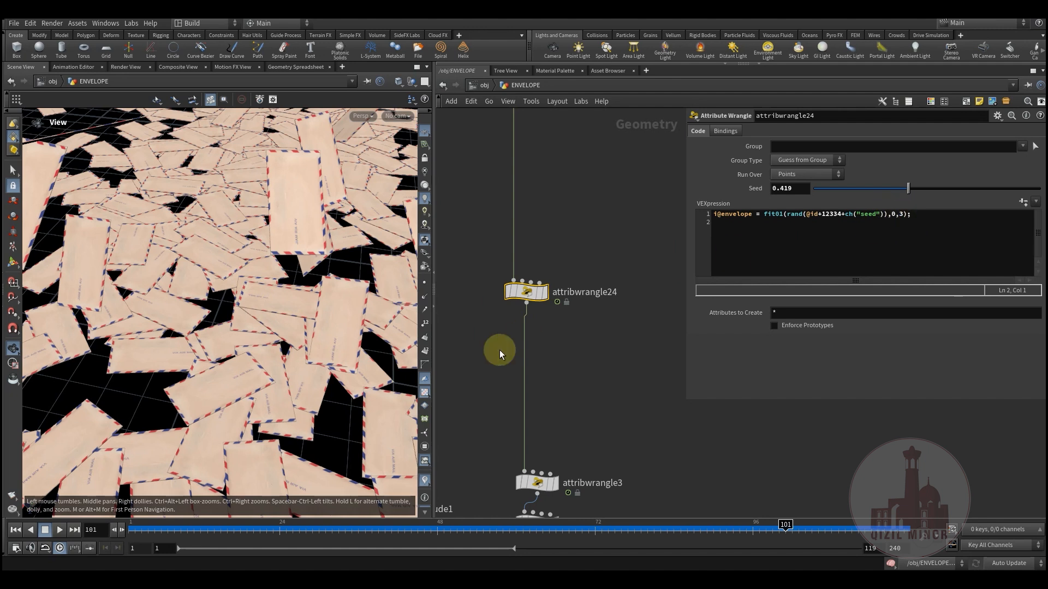
middle_click_drag(567, 378, 560, 376)
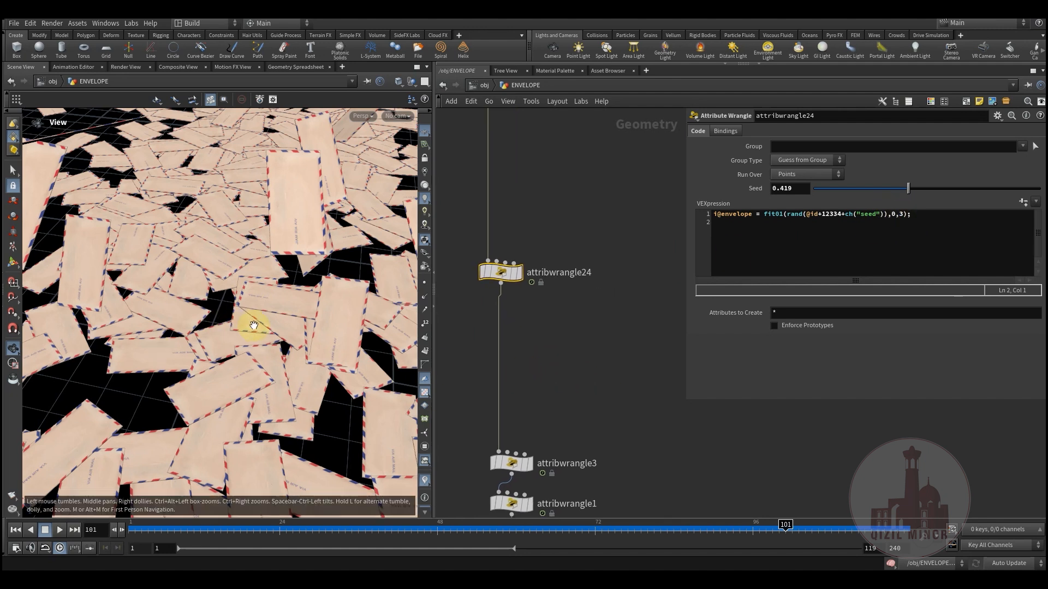
left_click_drag(254, 326, 382, 306)
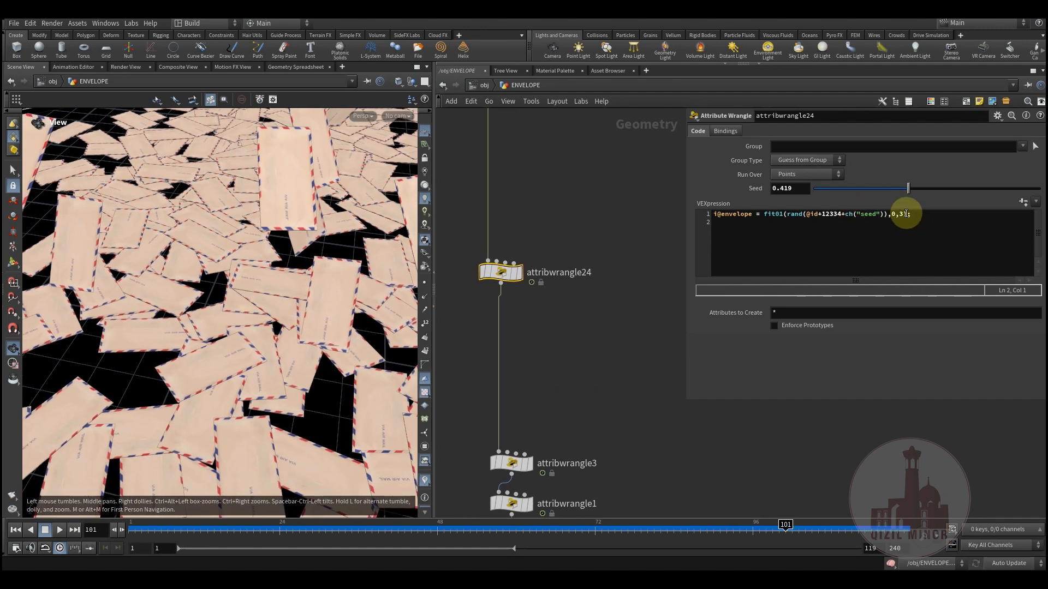
left_click_drag(279, 318, 313, 323)
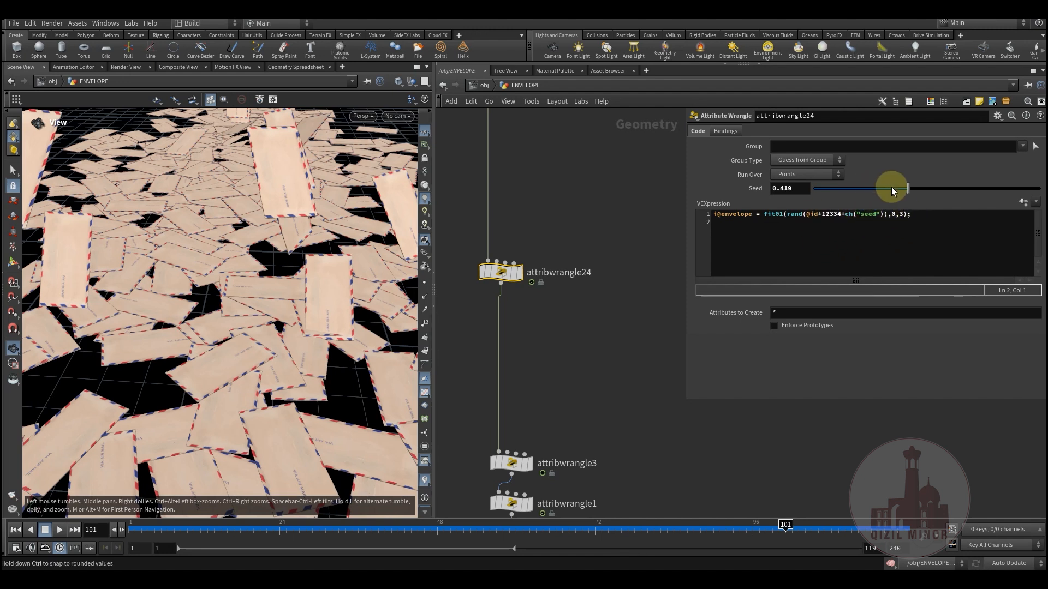
mouse_move(882, 194)
left_mouse_down()
mouse_move(875, 189)
mouse_move(898, 195)
left_mouse_up()
- Review the group expression of blast_0 below copytopoints1 and display only its envelopes in the viewport
middle_click_drag(597, 464, 539, 208)
scroll(633, 314, "down", 3)
middle_click_drag(633, 313, 659, 195)
scroll(546, 312, "up", 2)
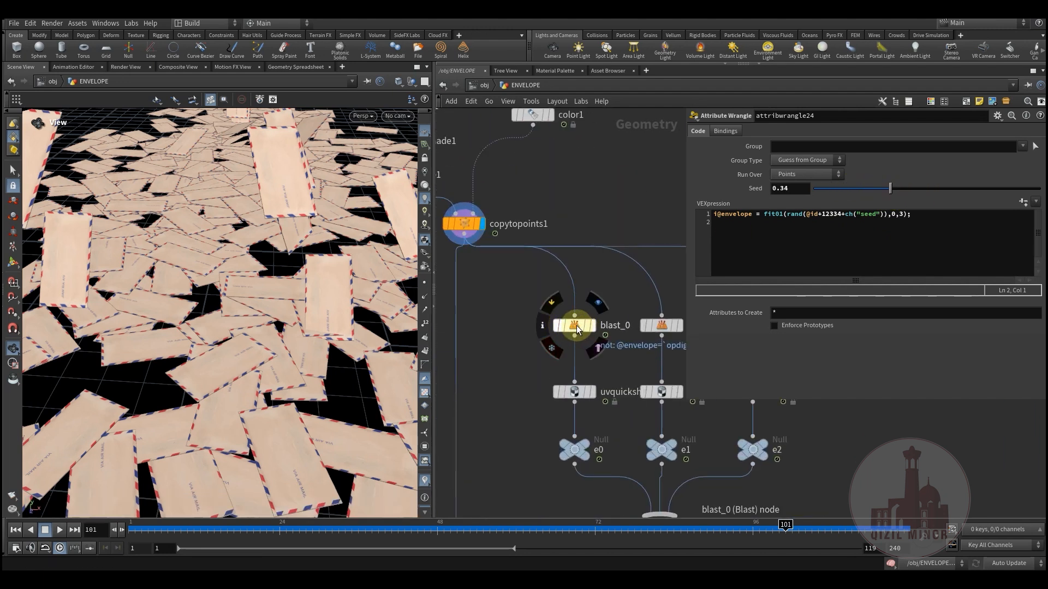
left_click(576, 325)
middle_click_drag(503, 320, 468, 258)
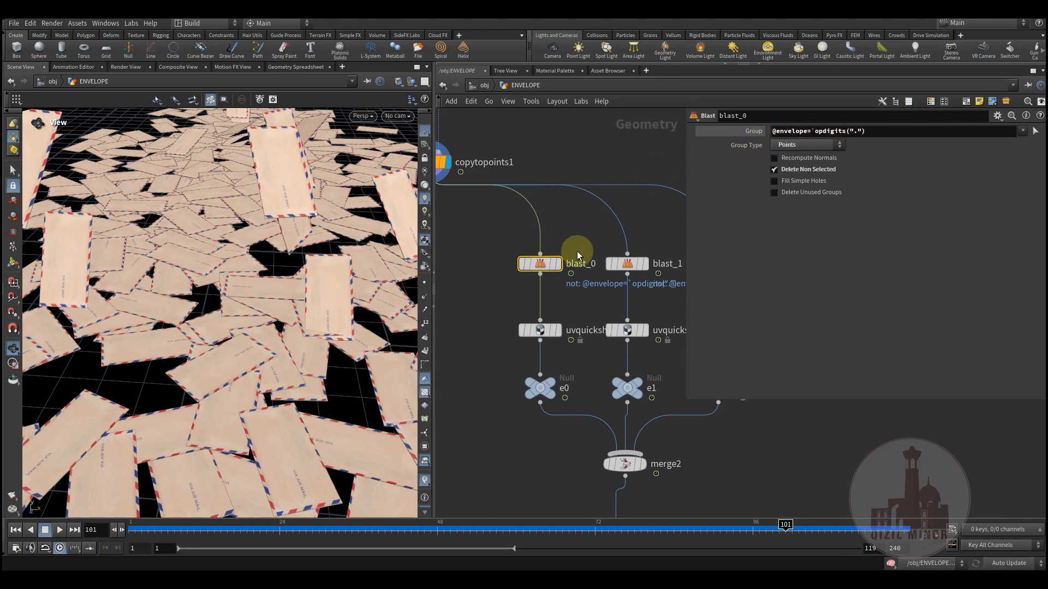
left_click(558, 264)
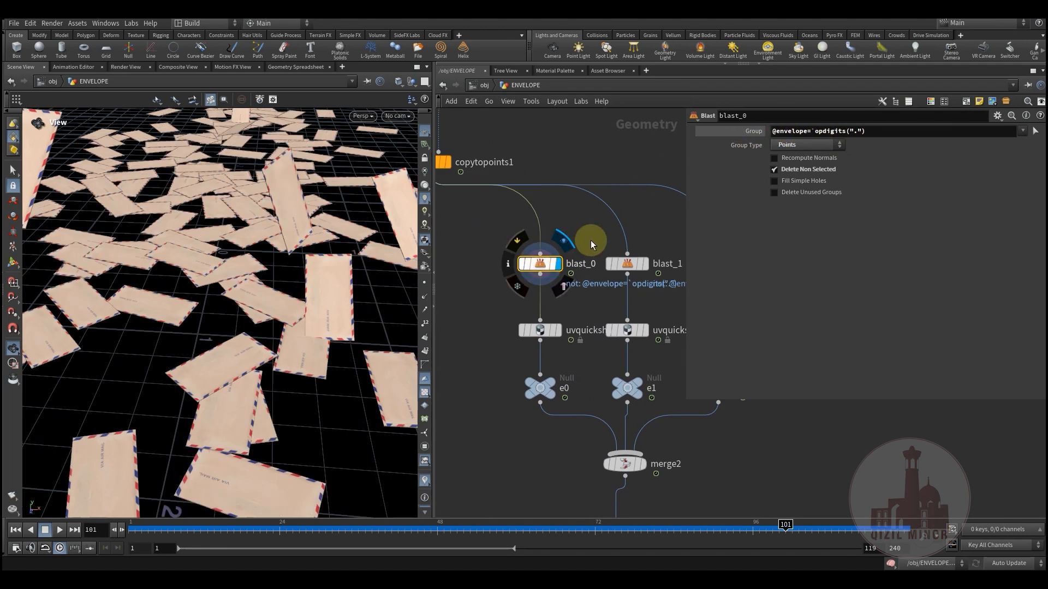
- Display the other blast branches and the UV Quick Shade nodes in turn to compare the envelope variants
left_click(645, 263)
middle_click_drag(629, 236, 583, 192)
left_click(630, 275)
scroll(628, 236, "down", 1)
left_click(498, 274)
left_click(570, 276)
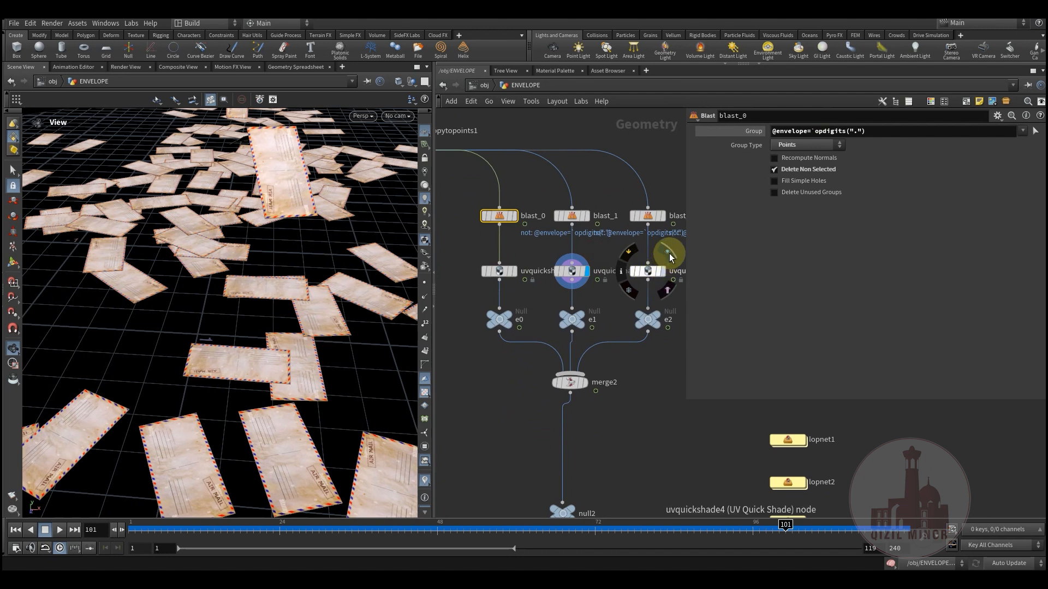
left_click(670, 253)
- Display the merged envelopes at null2, set the seed of attribwrangle24 to 0.32, and inspect the variant mix
middle_click_drag(562, 492, 561, 416)
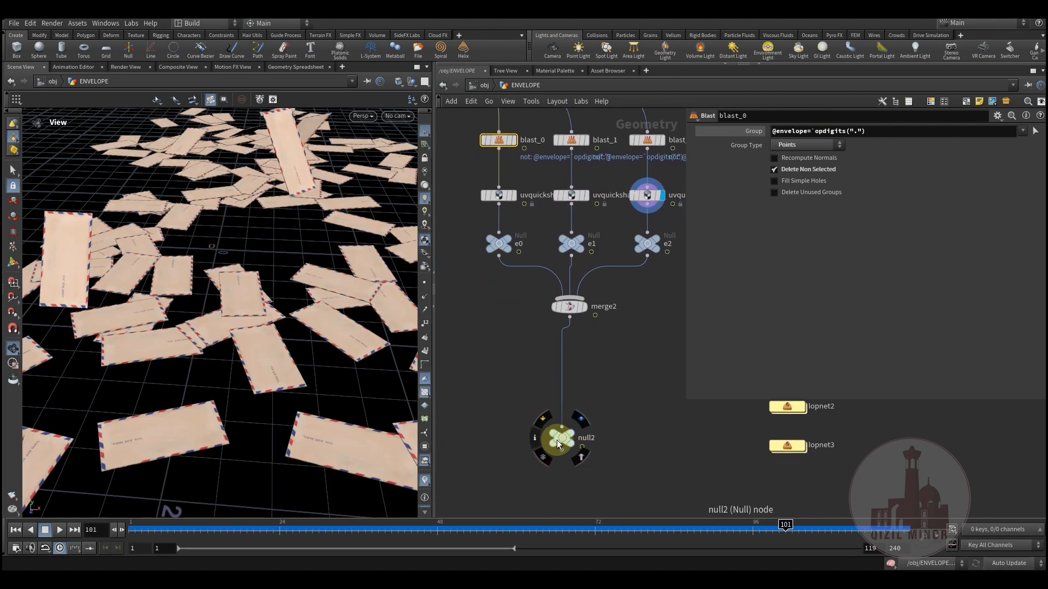
left_click(581, 419)
middle_click_drag(599, 369, 600, 434)
scroll(600, 436, "down", 3)
middle_click_drag(597, 265, 617, 453)
left_click(536, 263)
mouse_move(893, 192)
left_mouse_down()
mouse_move(962, 204)
mouse_move(882, 193)
left_mouse_up()
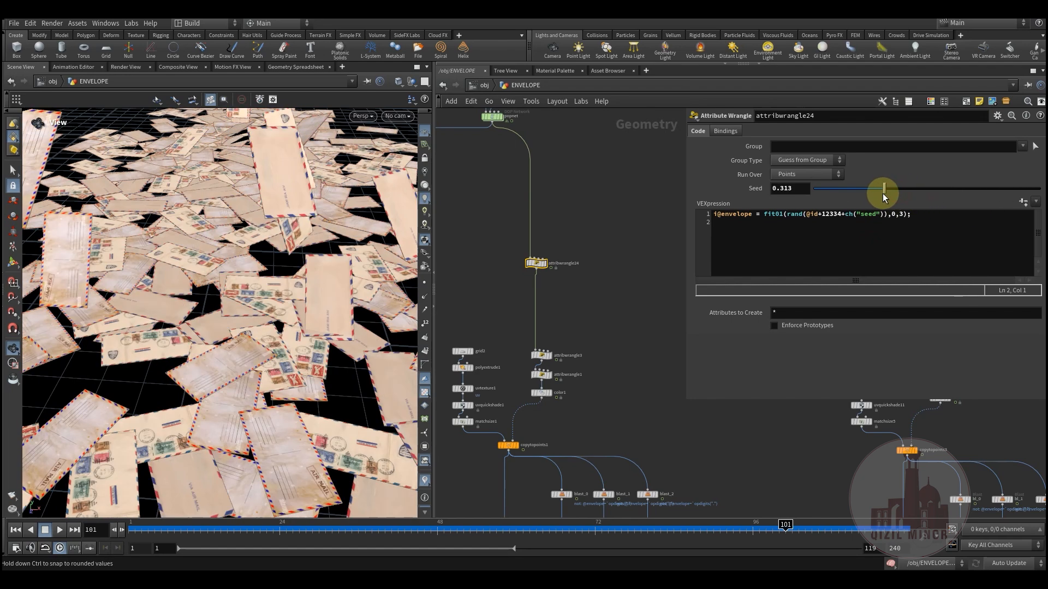
middle_click_drag(514, 291, 552, 264)
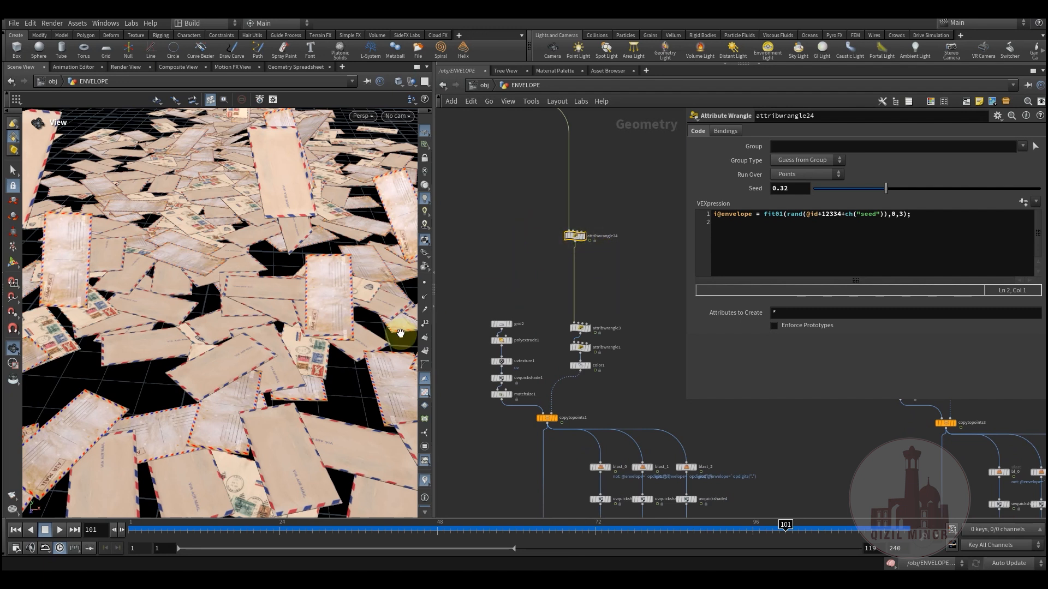
left_click_drag(246, 264, 269, 289)
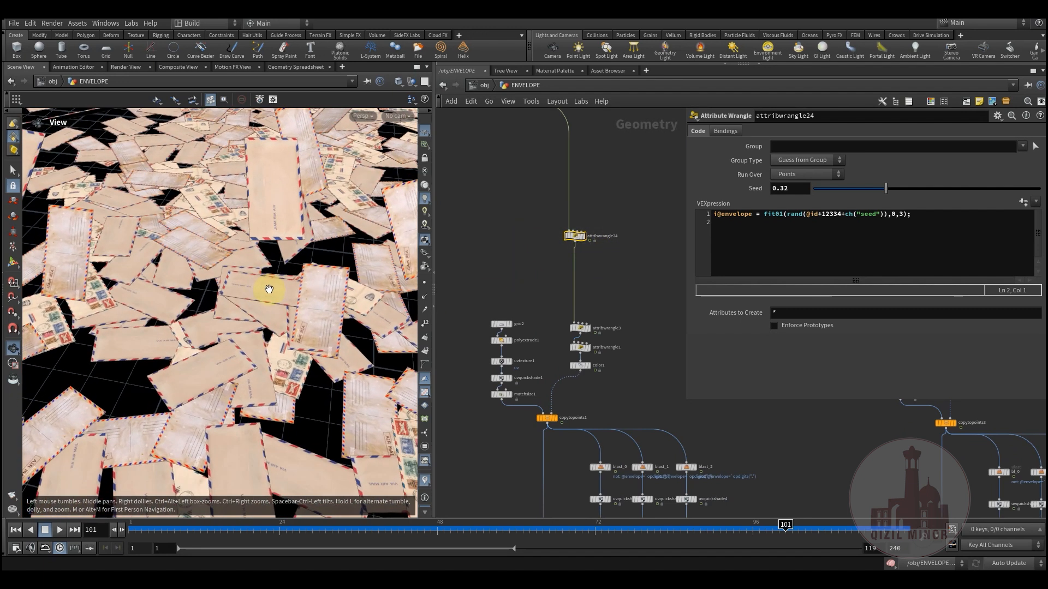
middle_click_drag(269, 289, 300, 287)
- Review the pscale code of attribwrangle6 and the height-offset expression of attribwrangle19 in the for-each branch
middle_click_drag(553, 230, 633, 280)
scroll(625, 278, "down", 5)
middle_click_drag(569, 248, 560, 297)
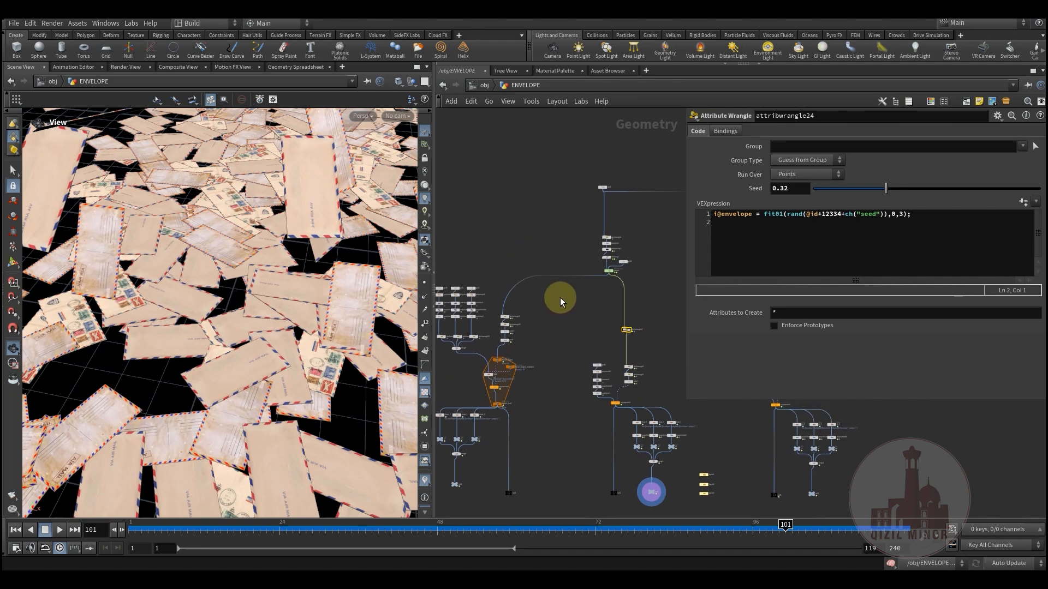
scroll(597, 293, "up", 8)
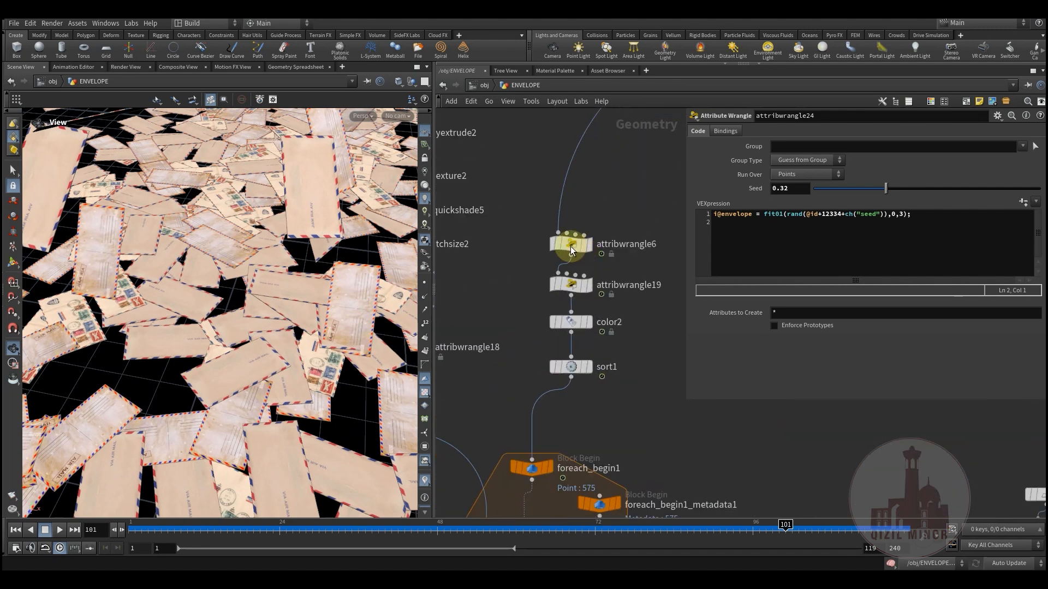
left_click(572, 250)
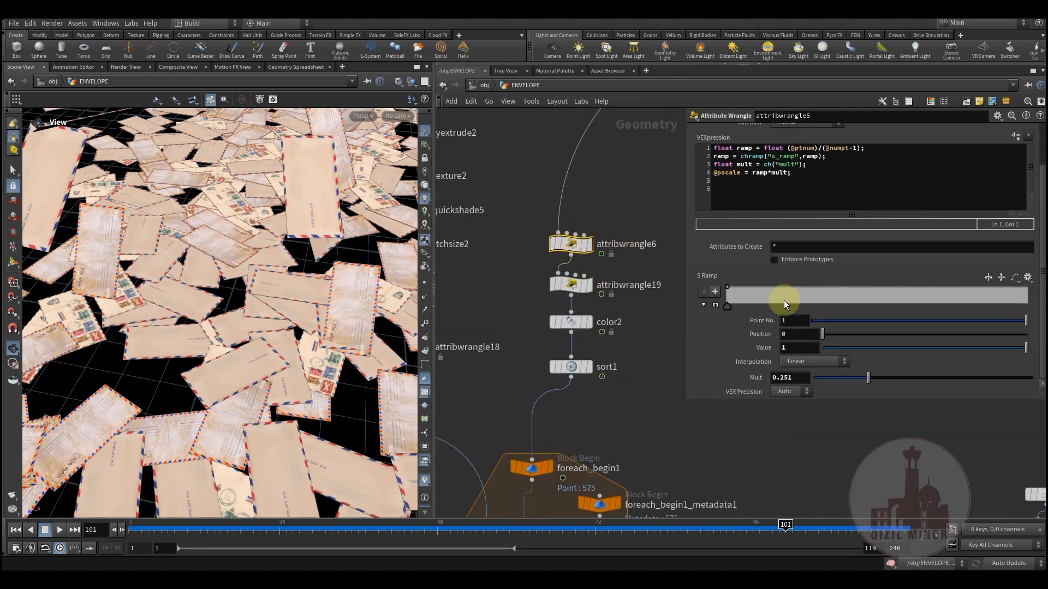
left_click(574, 285)
left_click(735, 204)
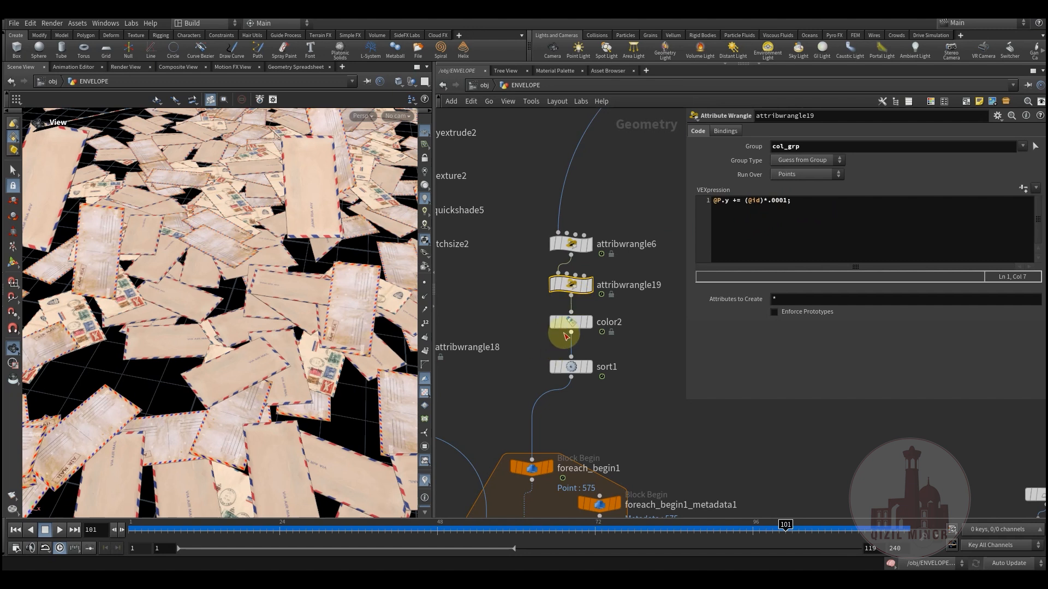
- Open the settings of sort1 and display the for-each branch's merged output at null4
left_click(566, 334)
middle_click_drag(605, 393, 604, 218)
left_click(561, 299)
scroll(603, 226, "down", 7)
middle_click_drag(634, 360, 620, 277)
scroll(550, 360, "up", 4)
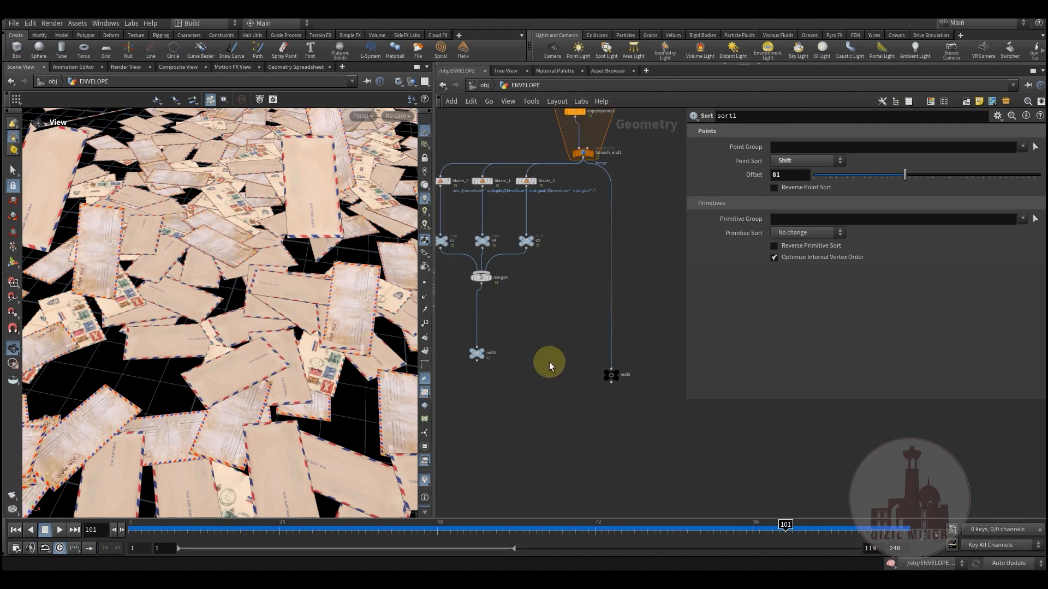
left_click(471, 349)
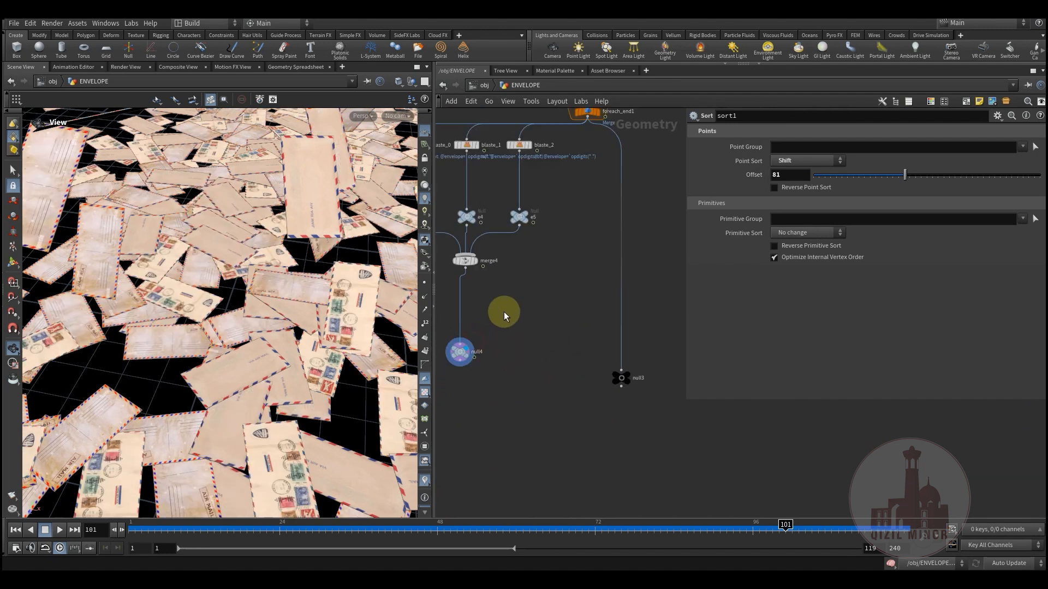
- Set the point-shift offset of sort1 to 70
middle_click_drag(503, 310, 520, 431)
scroll(524, 412, "down", 3)
middle_click_drag(569, 244, 613, 344)
scroll(567, 321, "up", 4)
left_click_drag(887, 176, 862, 176)
- Select the three grid-to-matchsize chains above merge3 to examine the envelope geometry variants
scroll(642, 339, "down", 3)
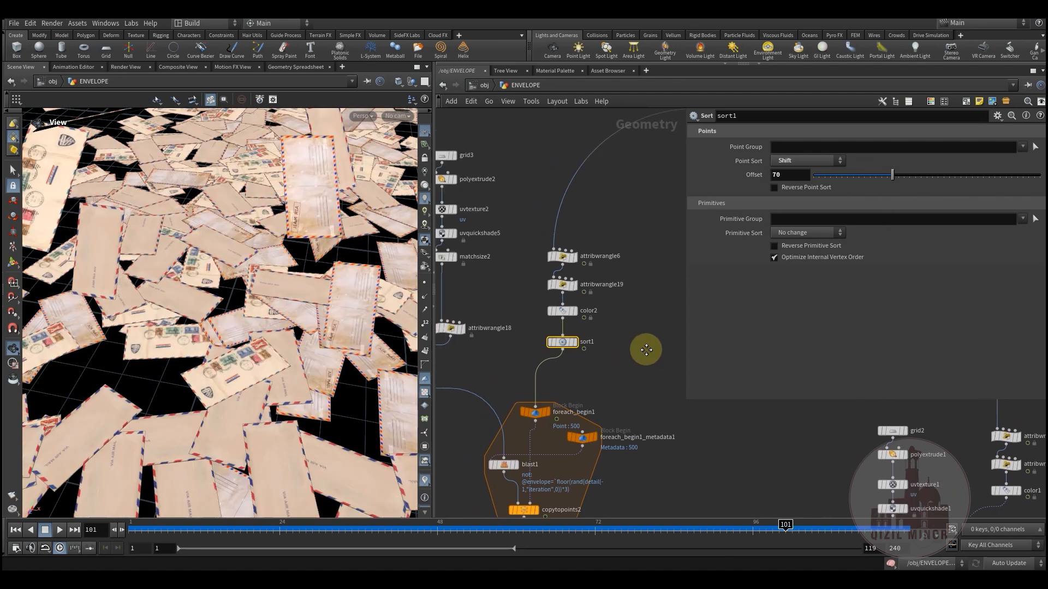
left_click_drag(474, 181, 631, 311)
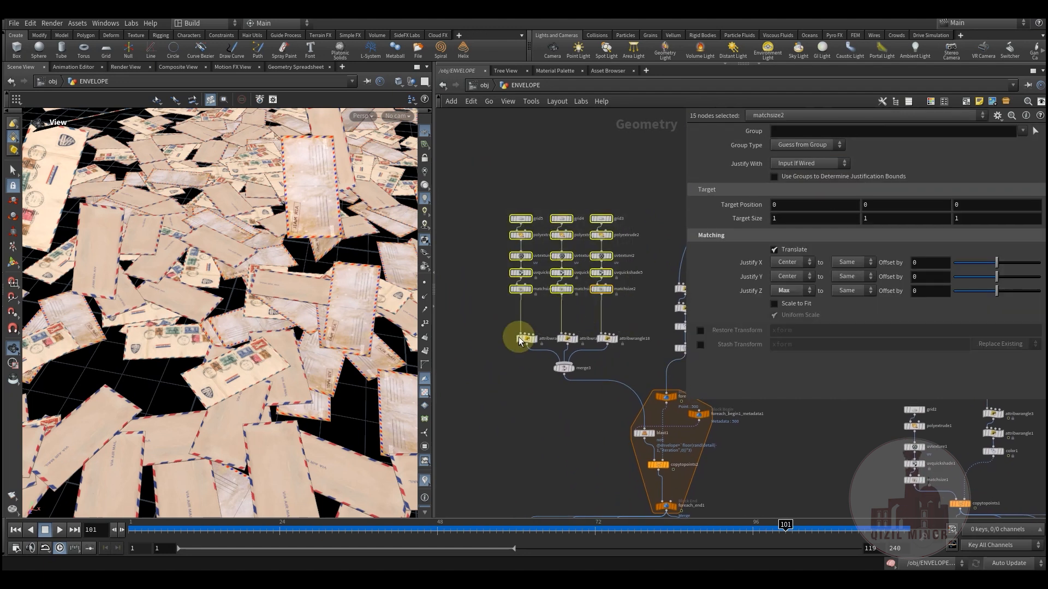
scroll(541, 322, "up", 3)
left_click_drag(473, 146, 670, 295)
left_click_drag(470, 145, 672, 312)
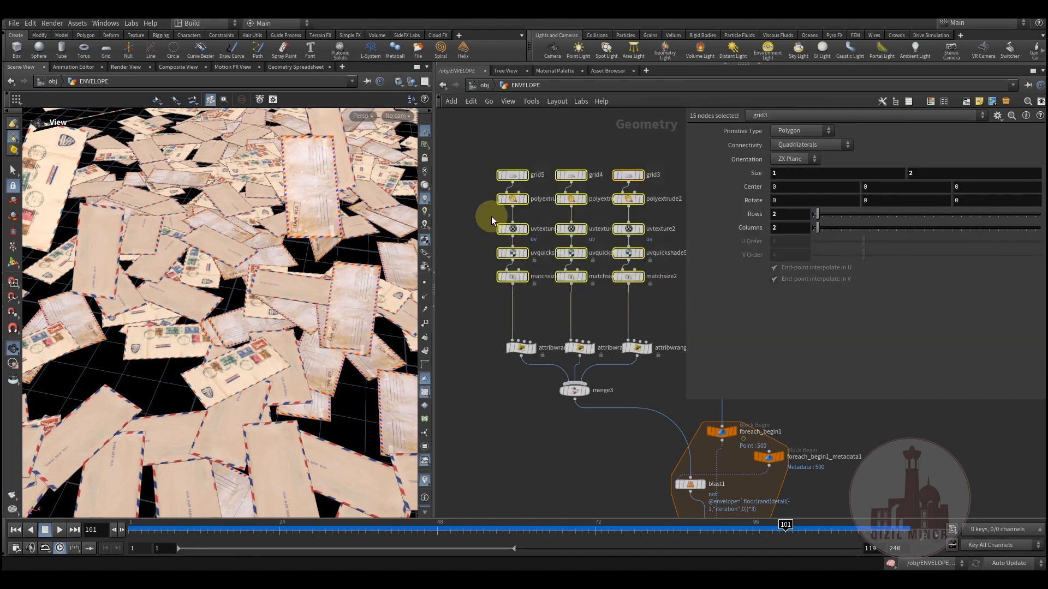
- Review the envelope attribute values assigned by the wrangles feeding merge3
left_click(519, 347)
mouse_move(578, 352)
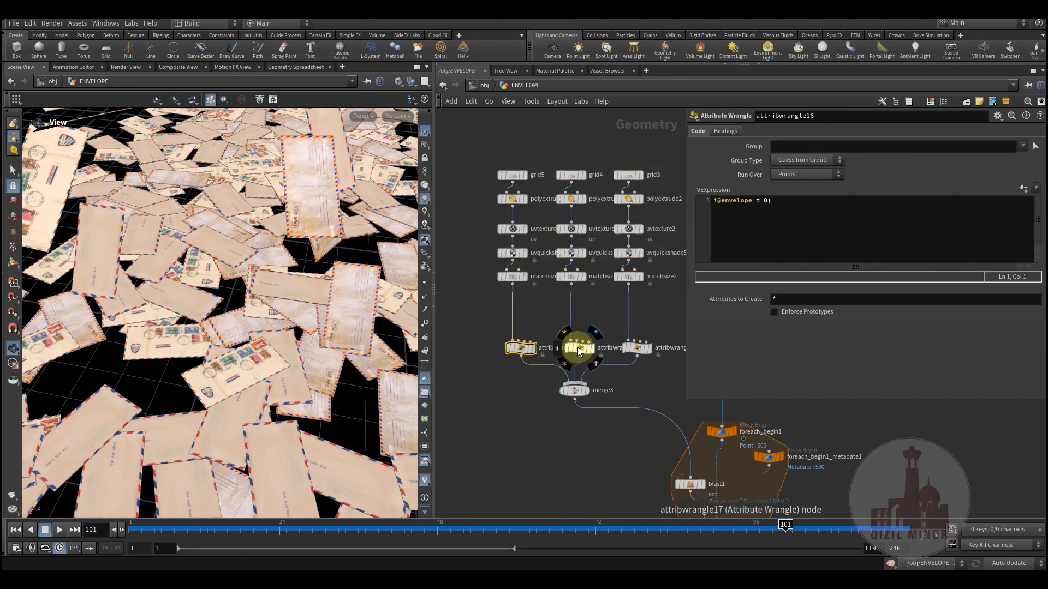
left_click(637, 347)
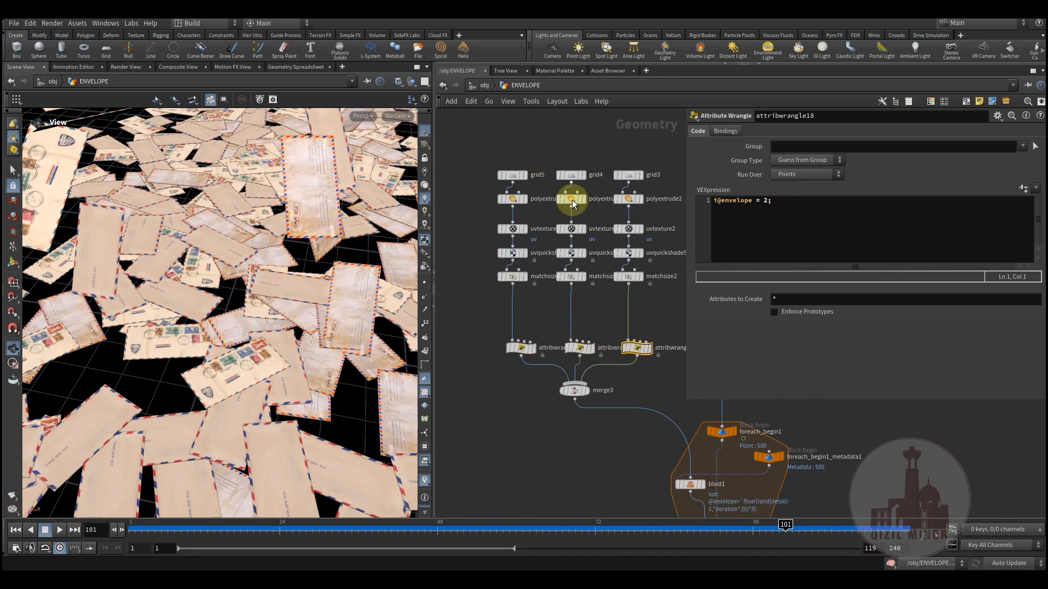
- Examine the for-each loop below sort1 and review the settings of foreach_begin1
middle_click_drag(576, 436, 436, 349)
scroll(459, 368, "up", 1)
middle_click_drag(498, 366, 508, 339)
scroll(486, 336, "down", 3)
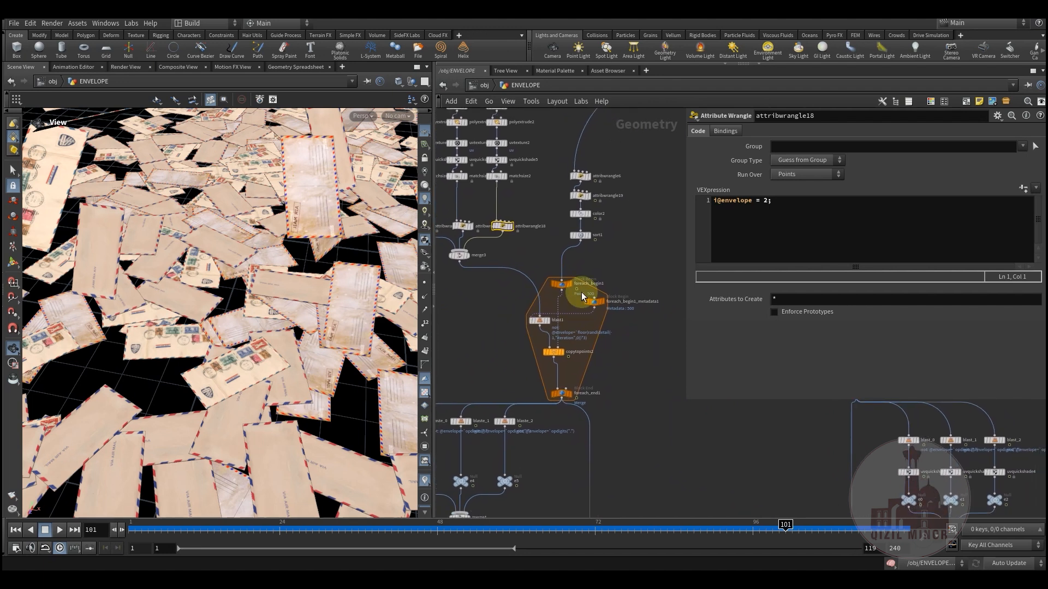
scroll(564, 313, "up", 3)
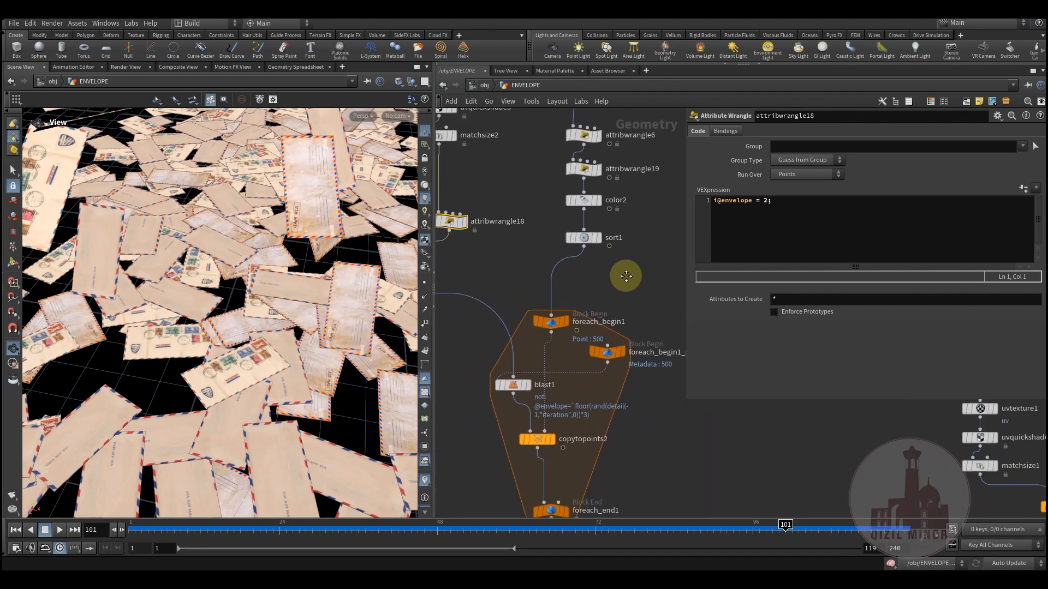
middle_click_drag(574, 314, 577, 267)
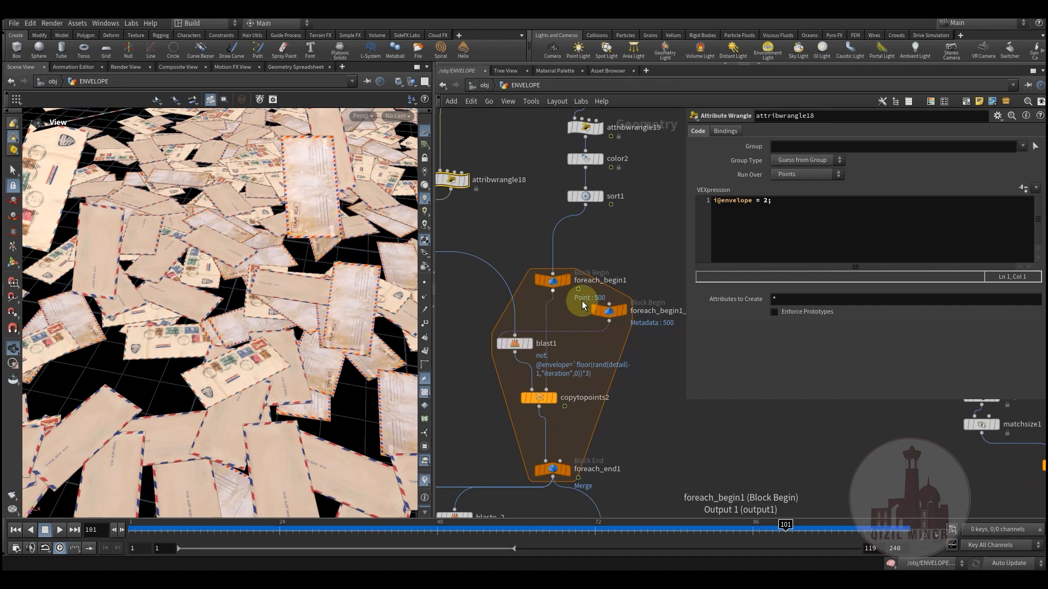
left_click(552, 282)
middle_click_drag(582, 251, 608, 229)
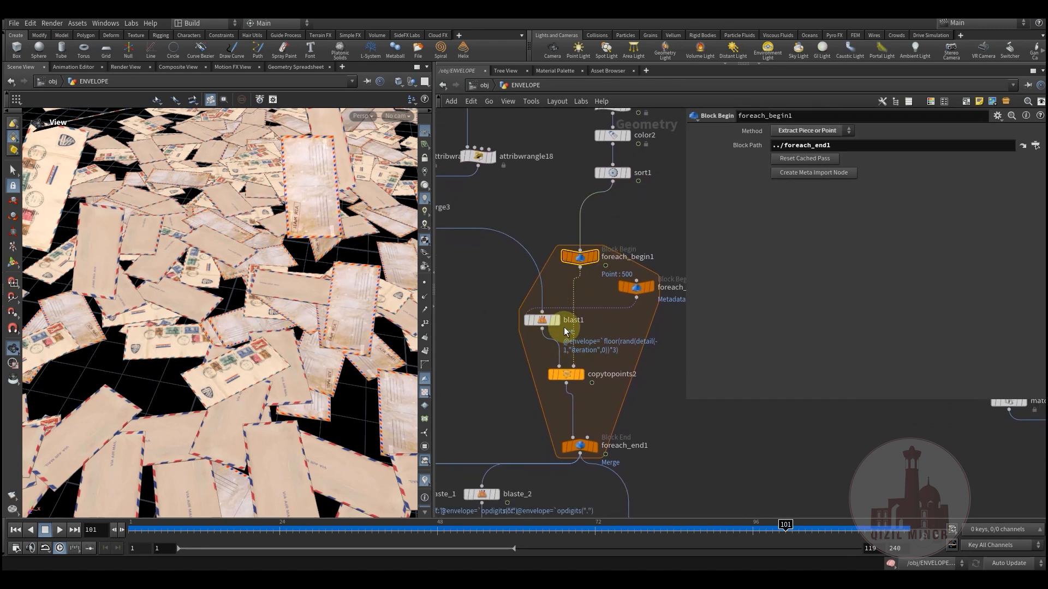
- Review the random group expression and spare input of blast1 inside the for-each loop
middle_click_drag(480, 292, 546, 335)
left_click(648, 403)
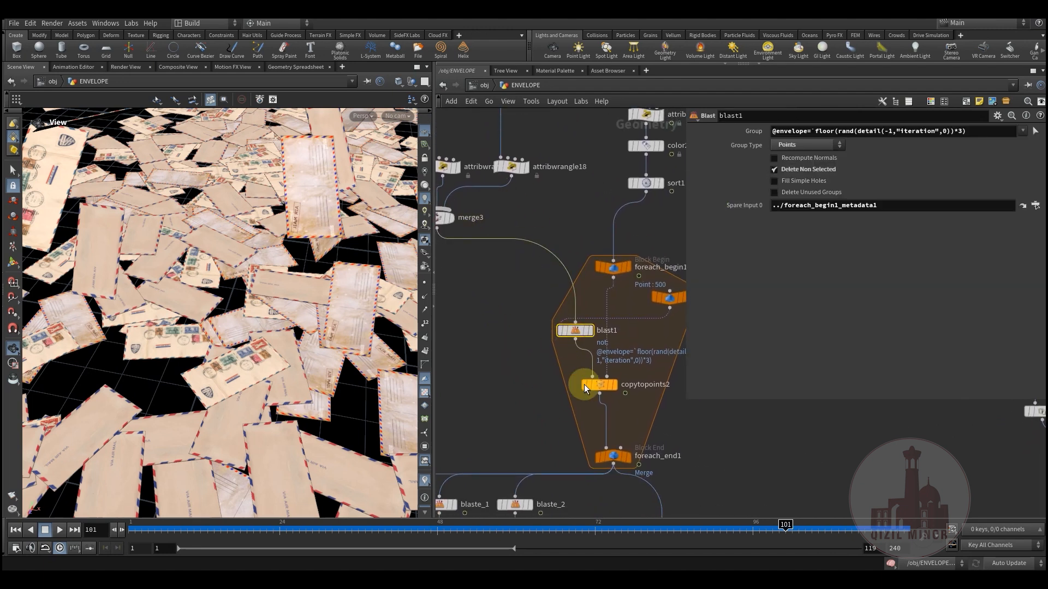
middle_click_drag(521, 327, 500, 344)
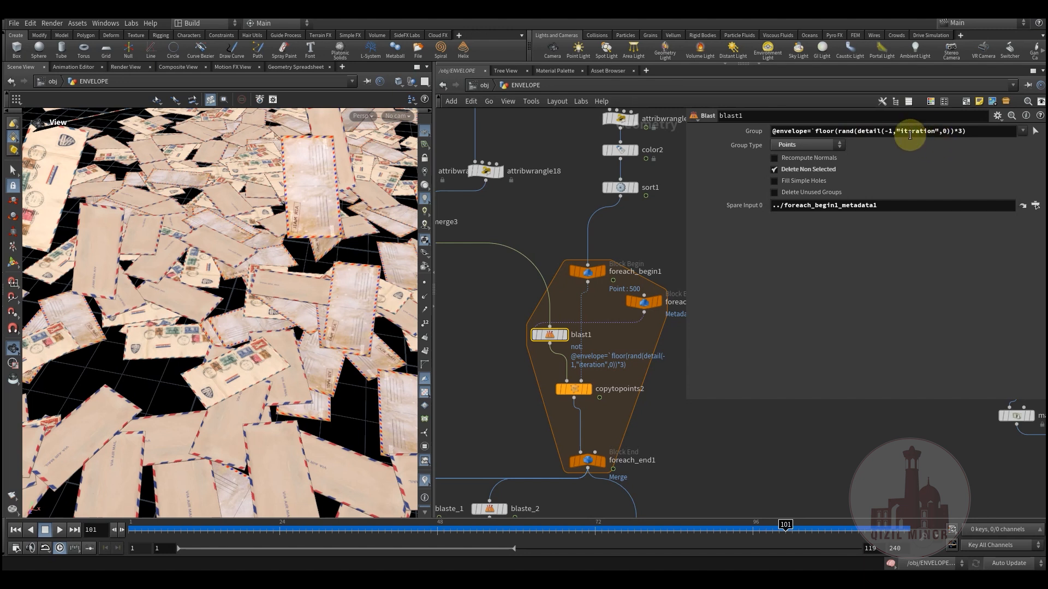
- Review the random iteration term in blast1's group expression and the texture map assigned by uvquickshade7
left_click(957, 138)
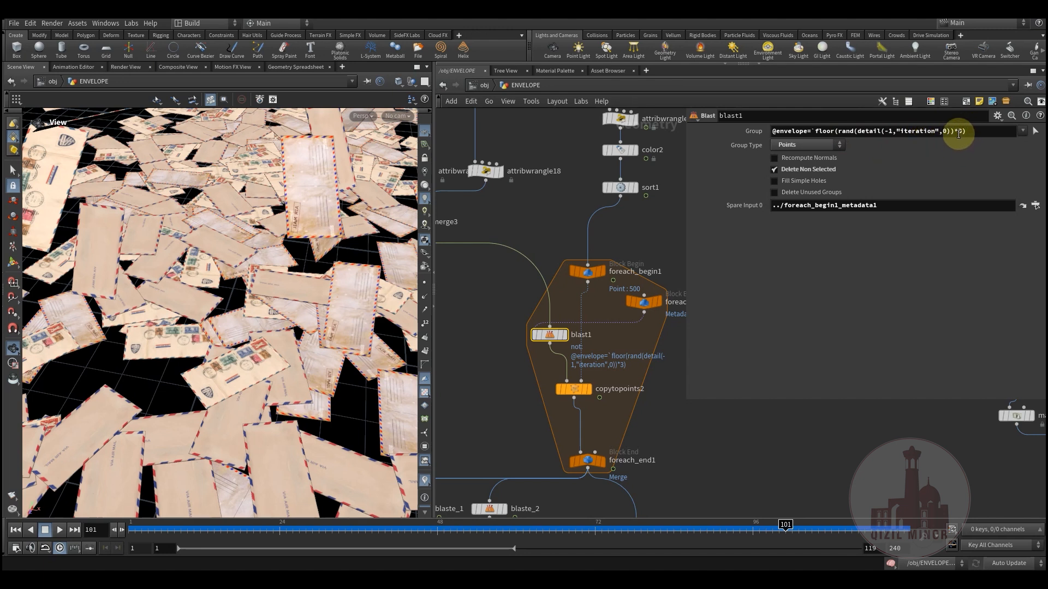
middle_click_drag(543, 257, 615, 283)
middle_click_drag(608, 205, 564, 230)
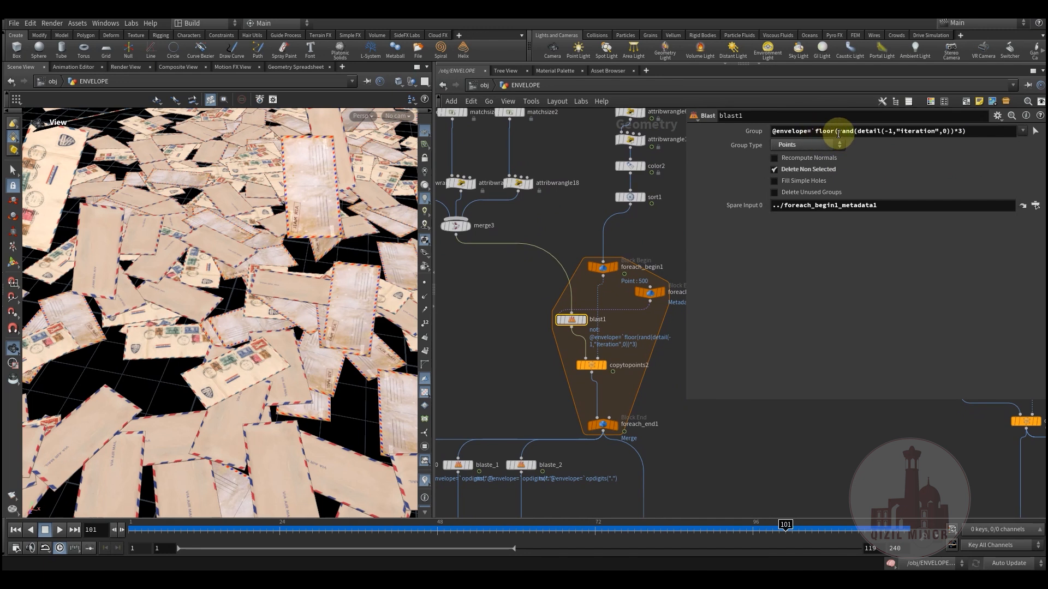
middle_click_drag(516, 302, 584, 399)
middle_click_drag(604, 218, 661, 289)
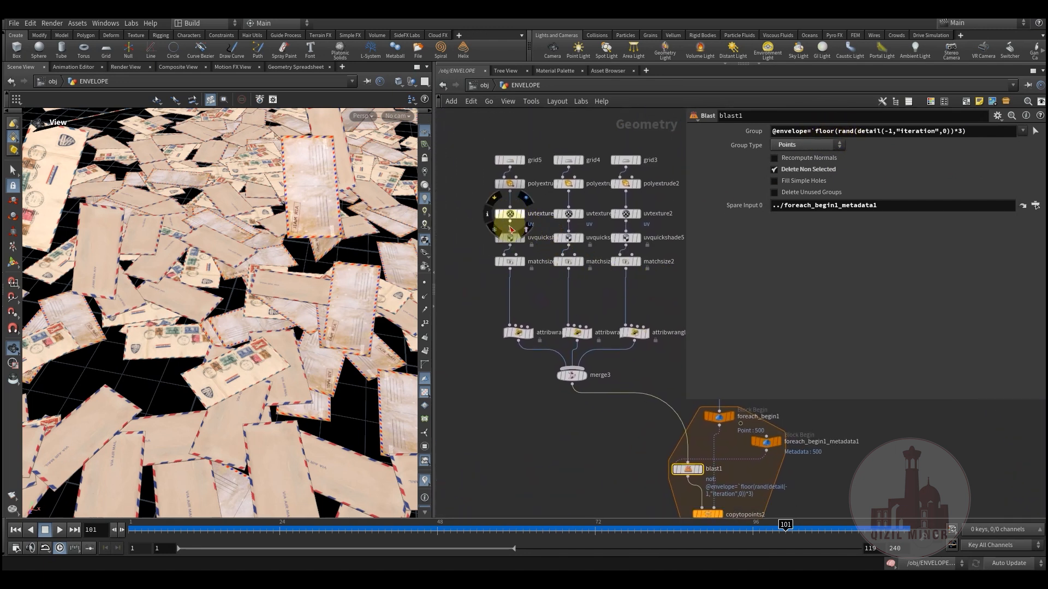
left_click(509, 238)
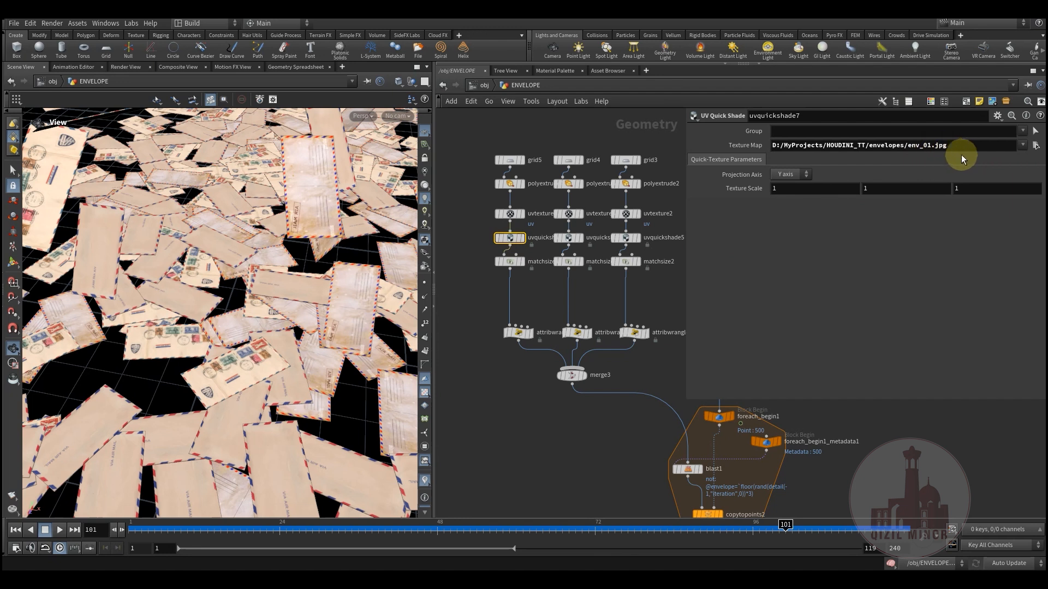
- Compare the envelope assignment in attribwrangle16 with the group expression of blast1
middle_click_drag(587, 423, 613, 461)
left_click(518, 345)
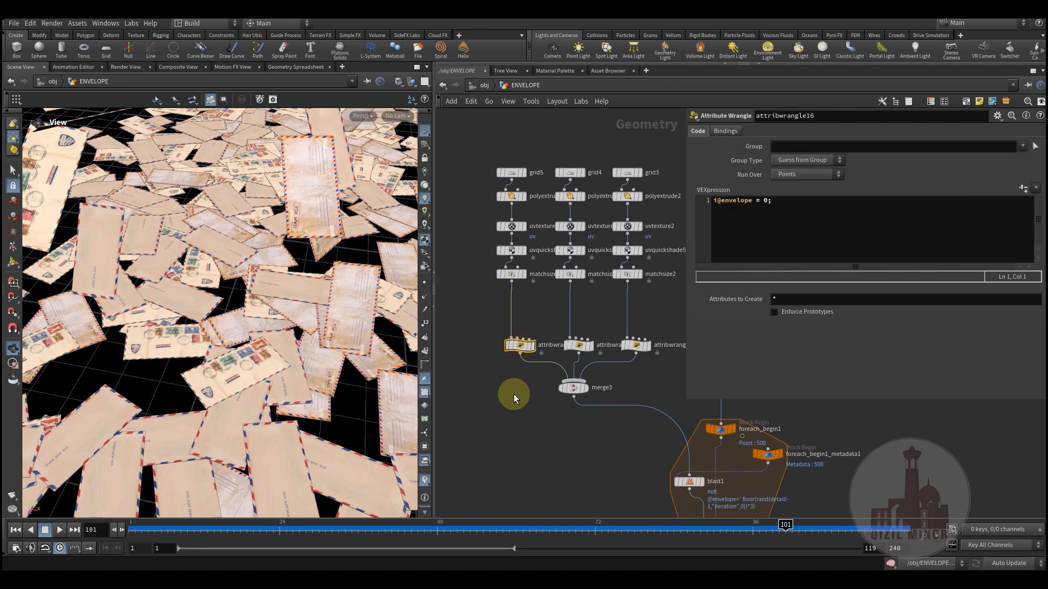
middle_click_drag(512, 393, 524, 323)
left_click_drag(788, 204, 704, 201)
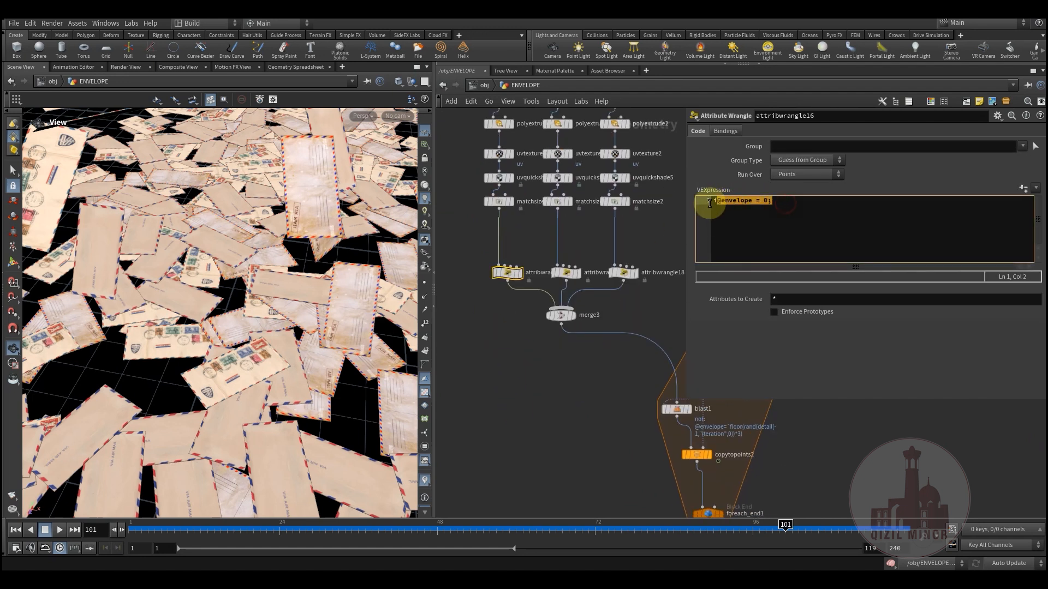
middle_click_drag(587, 353, 566, 308)
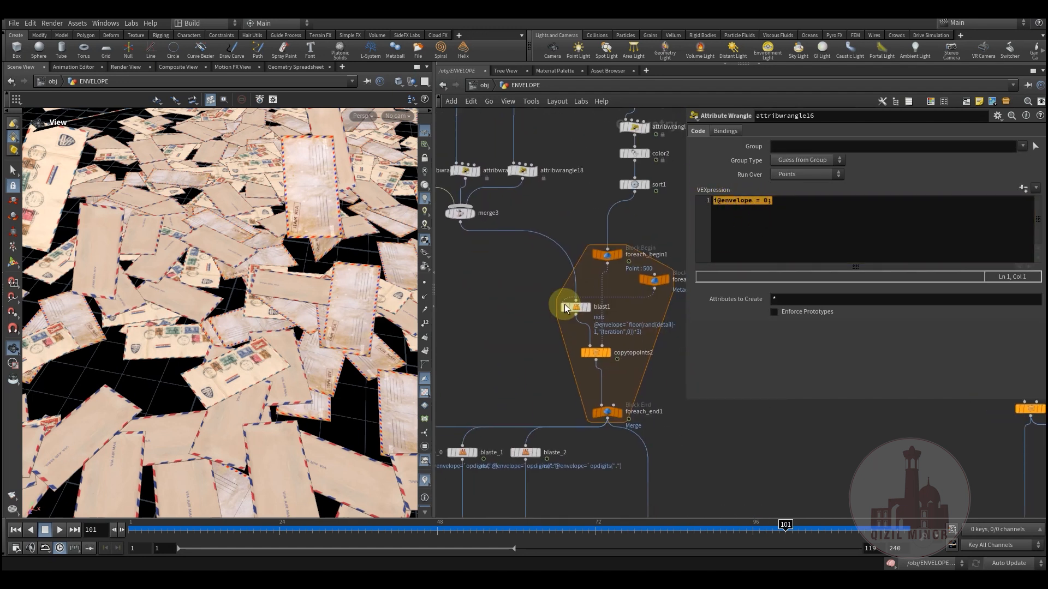
left_click(575, 307)
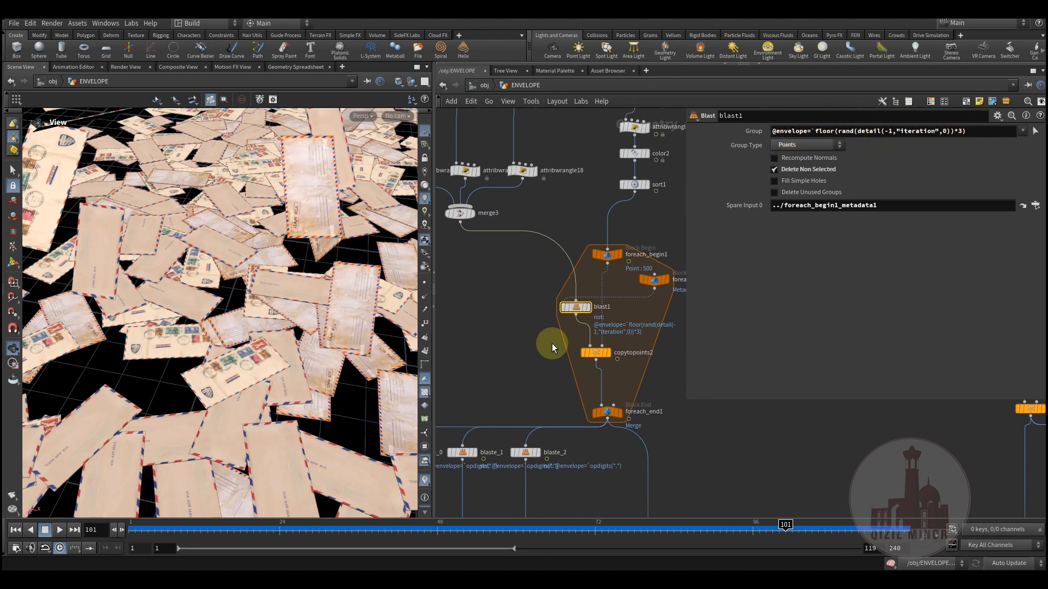
middle_click_drag(516, 297, 502, 262)
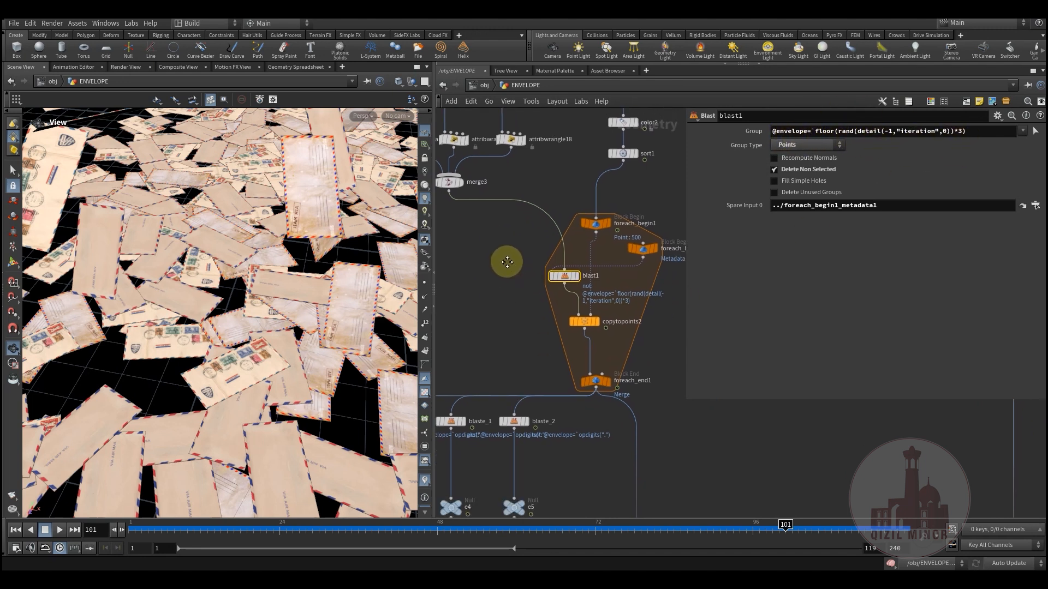
- Display copytopoints2 and review its settings, and display the merged output of foreach_end1
left_click(599, 322)
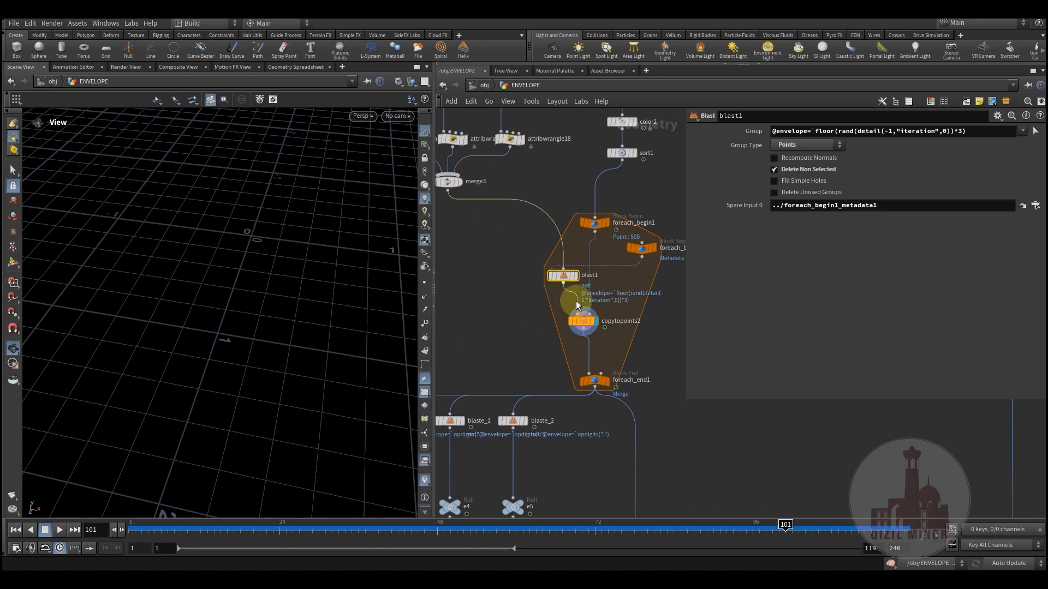
left_click(583, 322)
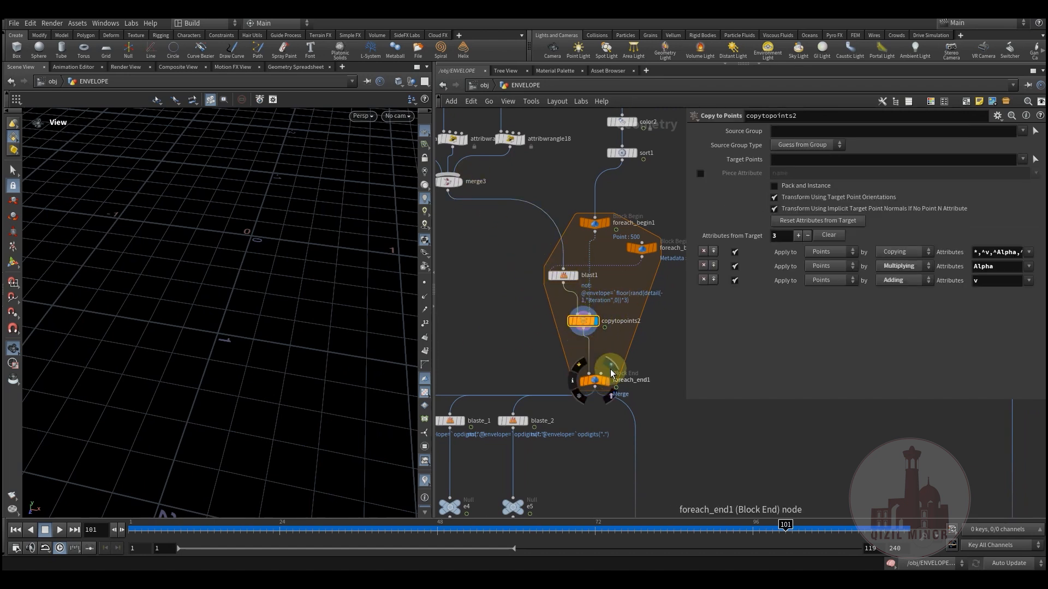
left_click(606, 377)
middle_click_drag(513, 358, 525, 296)
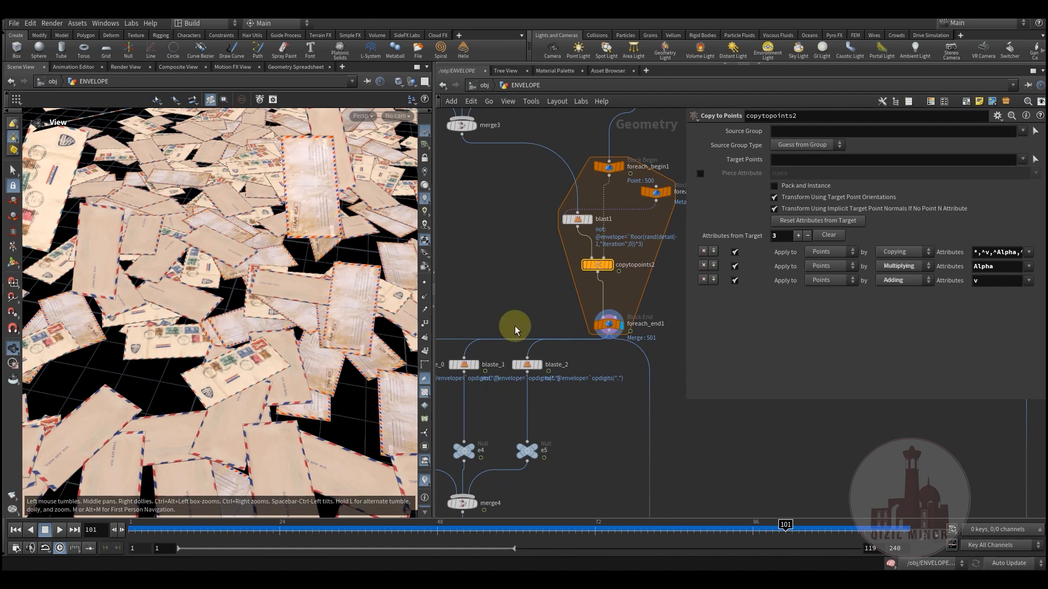
- Follow the branch below foreach_end1 and display the null4 output under merge4
middle_click_drag(501, 234, 475, 369)
scroll(480, 366, "down", 3)
mouse_move(628, 289)
middle_mouse_down()
mouse_move(513, 378)
mouse_move(671, 198)
middle_mouse_up()
middle_click_drag(522, 401, 537, 323)
mouse_move(552, 398)
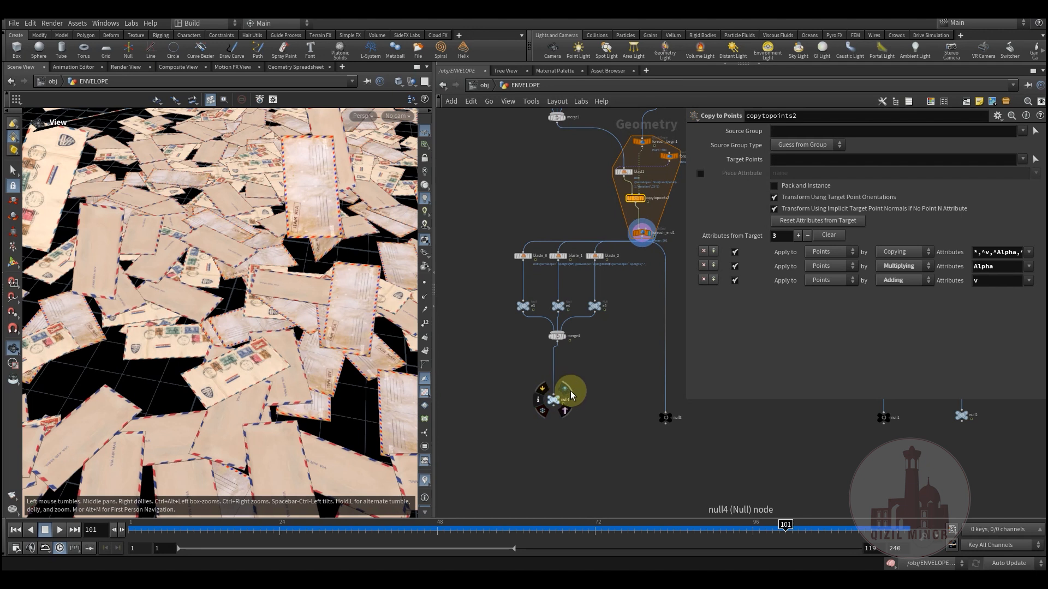
left_click(570, 390)
middle_click_drag(597, 367, 622, 390)
scroll(539, 296, "up", 4)
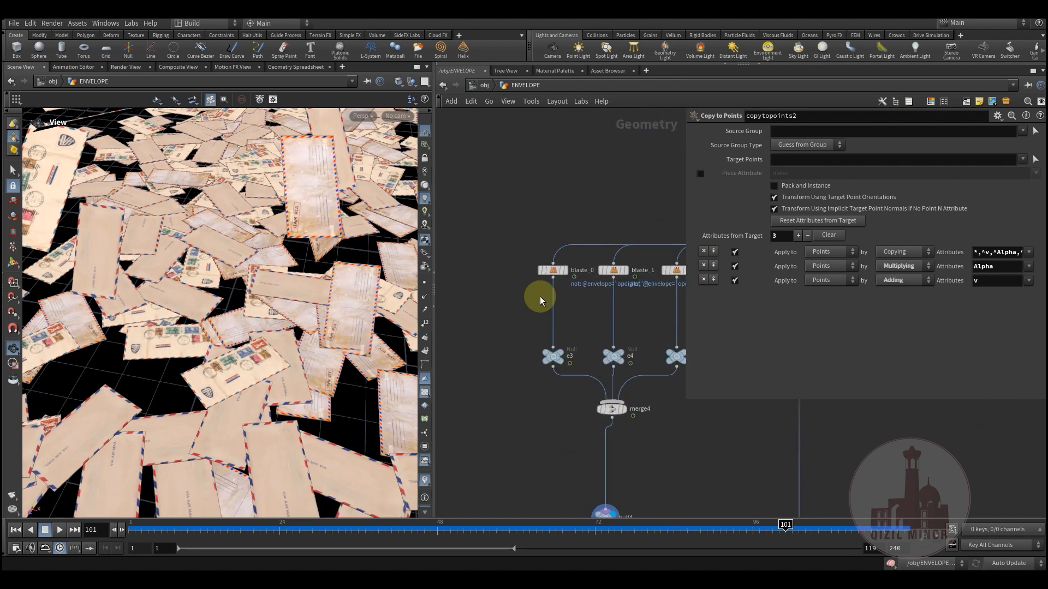
- Review the opdigits group expressions of blaste_0 and blaste_1, undoing the accidental node connection
left_click(548, 266)
middle_click_drag(580, 321, 538, 331)
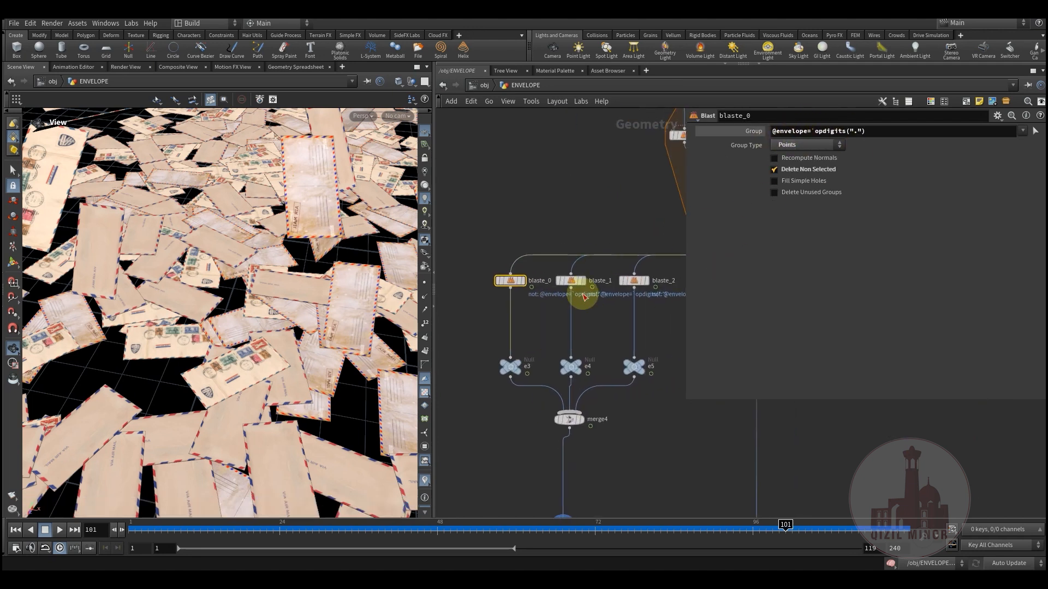
left_click_drag(600, 311, 601, 312)
key("ctrl+z")
- Change the random point sort seed of sort1 and scrub the timeline to frame 99
scroll(692, 416, "down", 3)
middle_click_drag(692, 416, 521, 545)
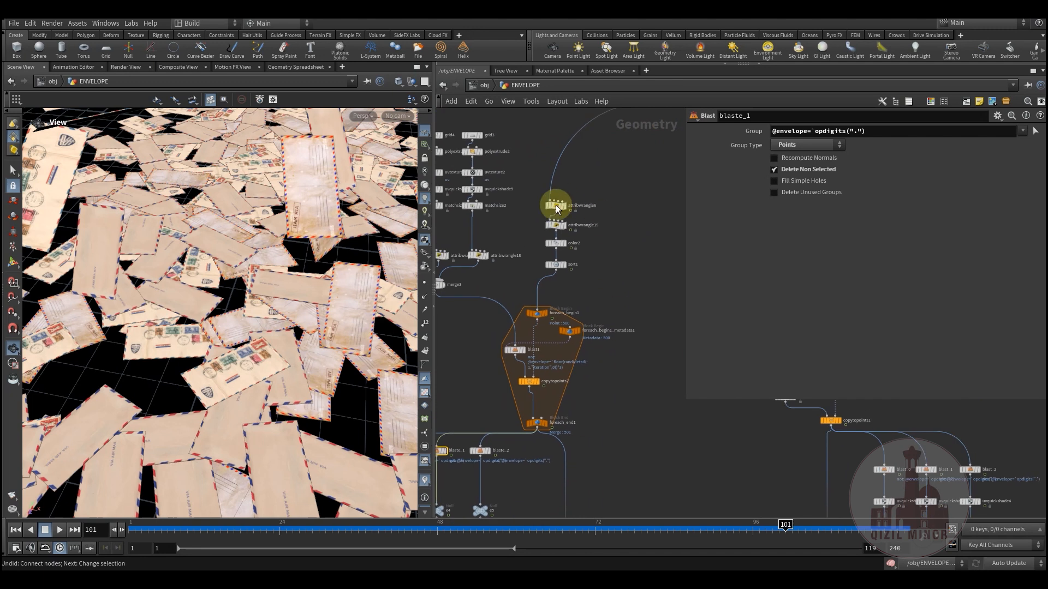
left_click(561, 266)
mouse_move(894, 174)
left_mouse_down()
mouse_move(857, 175)
mouse_move(921, 179)
mouse_move(883, 174)
left_mouse_up()
left_click_drag(276, 532, 772, 553)
- Review the random point sort in sort2 and the ptid assignment in attribwrangle20
scroll(545, 442, "down", 3)
middle_click_drag(607, 372, 454, 367)
scroll(533, 311, "up", 6)
left_click(539, 278)
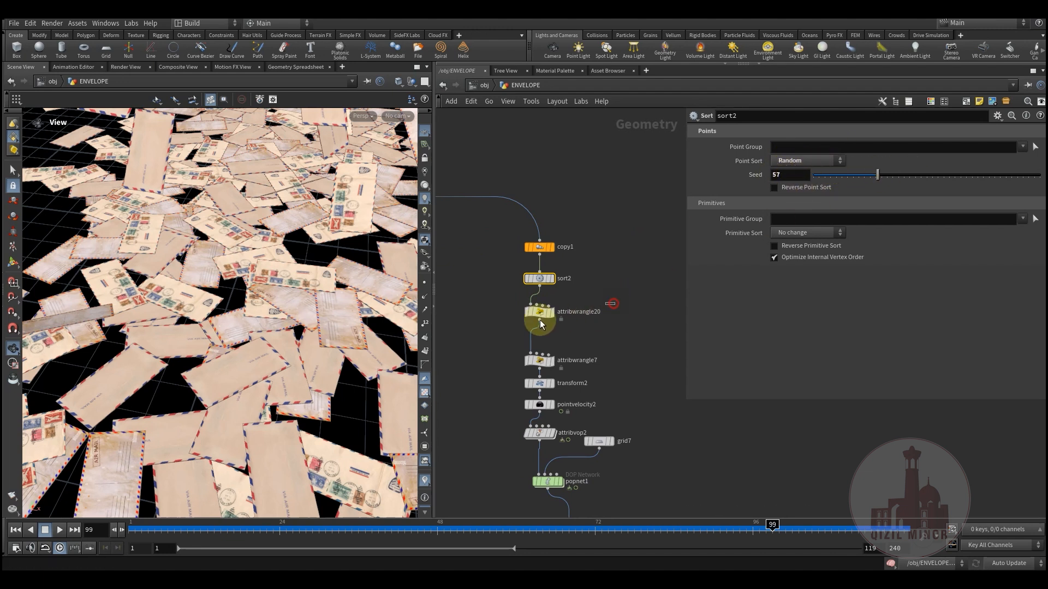
left_click_drag(509, 329, 509, 327)
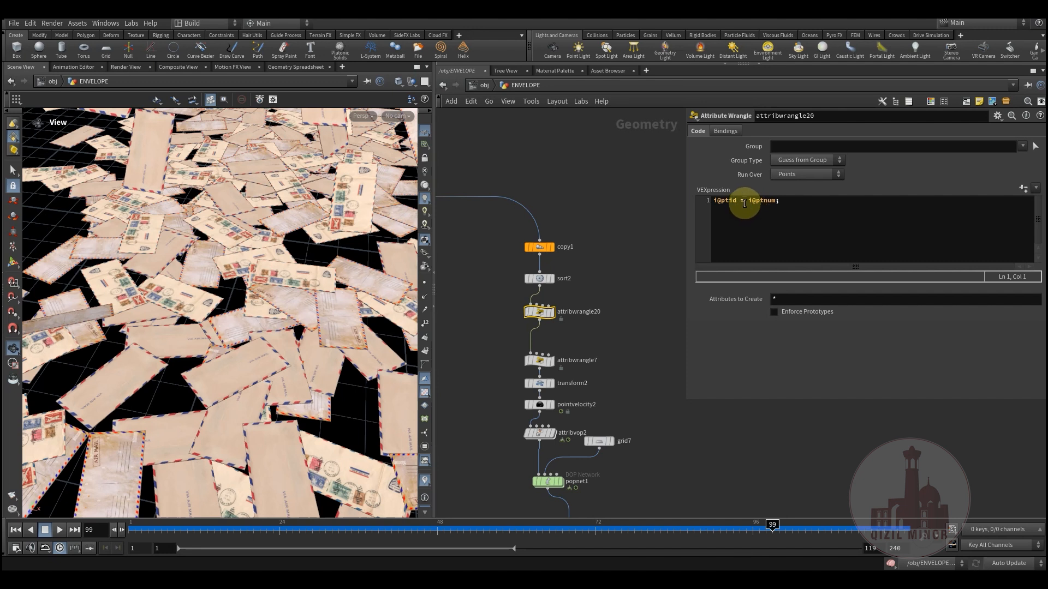
- Examine the simulation chain from attribwrangle7 down through popnet1
middle_click_drag(611, 362, 614, 250)
left_click_drag(577, 373, 632, 382)
scroll(613, 431, "down", 3)
middle_click_drag(552, 413, 544, 352)
scroll(616, 412, "down", 3)
scroll(615, 360, "up", 3)
middle_click_drag(617, 357, 641, 244)
scroll(605, 300, "up", 3)
middle_click_drag(611, 298, 639, 319)
- Review the id-based random envelope expression and seed of attribwrangle24
scroll(628, 320, "down", 3)
scroll(576, 328, "down", 3)
middle_click_drag(510, 317, 632, 315)
left_click_drag(542, 287, 533, 290)
left_click_drag(451, 321, 453, 320)
middle_click_drag(518, 305, 528, 317)
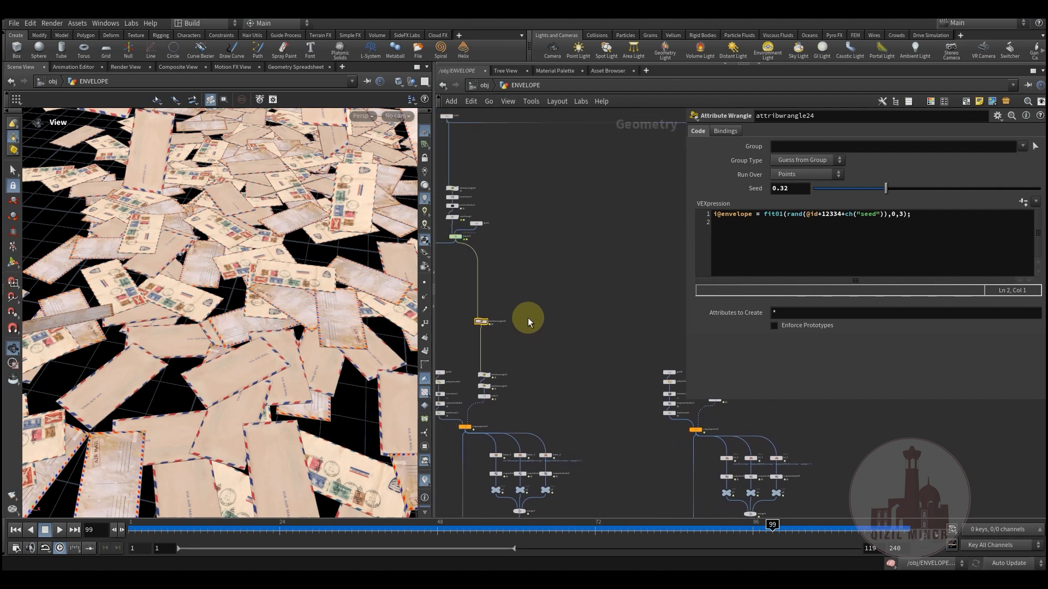
- Review the ptid-based random envelope expression of attribwrangle25 below popnet1
left_click_drag(461, 339, 461, 339)
middle_click_drag(529, 328, 363, 320)
scroll(542, 325, "up", 3)
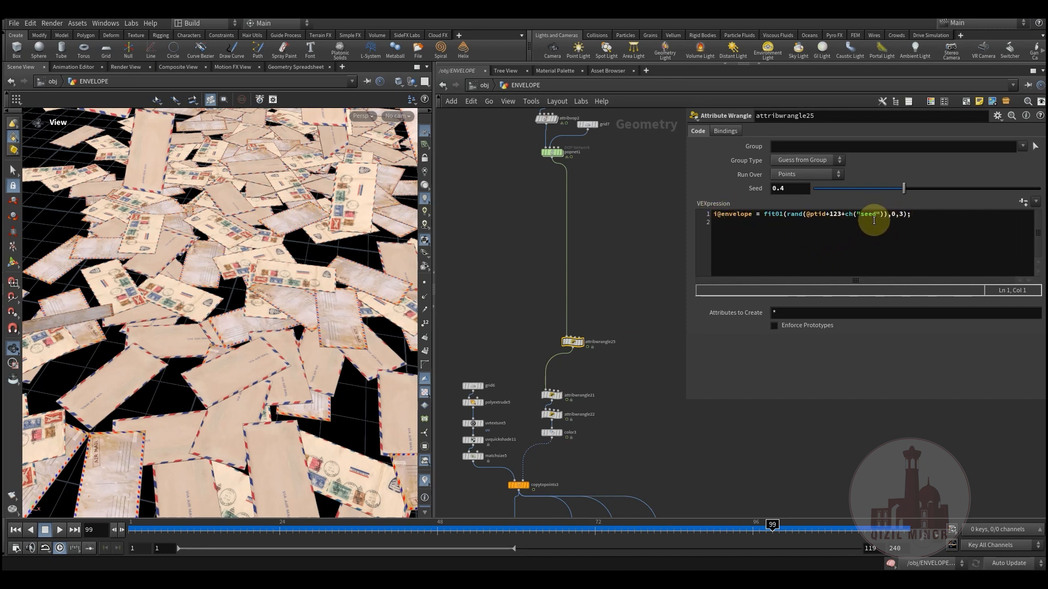
- Display the null6 output under merge5 and set the seed of attribwrangle25 to 0.593
middle_click_drag(627, 432, 601, 197)
scroll(601, 201, "down", 2)
scroll(599, 372, "up", 3)
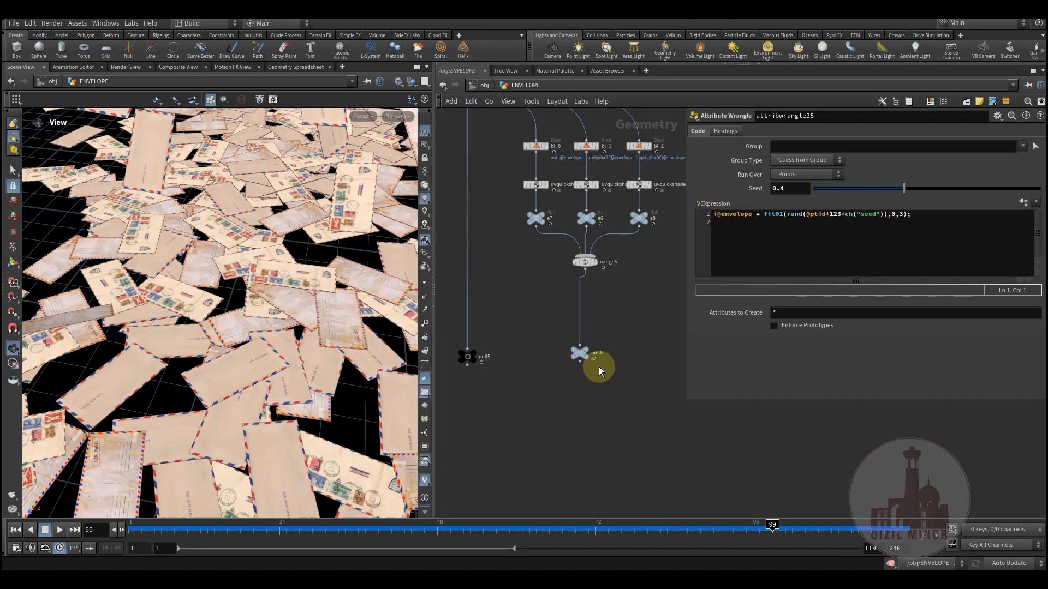
left_click(592, 342)
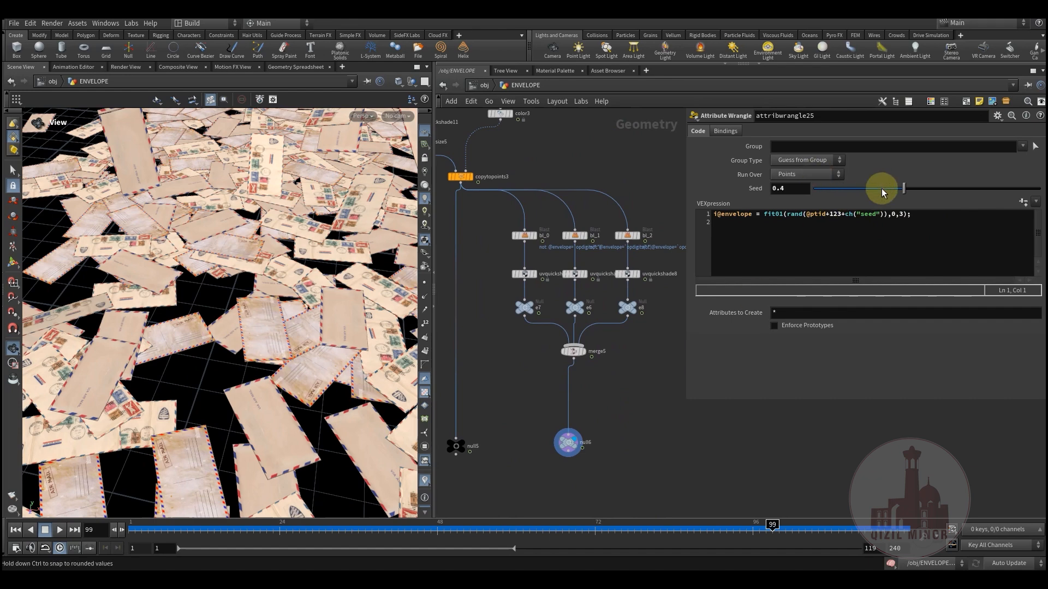
mouse_move(938, 187)
left_mouse_down()
mouse_move(932, 202)
mouse_move(969, 203)
mouse_move(971, 193)
mouse_move(947, 191)
left_mouse_up()
- Compare the neighbouring copy branches and the envelope expressions of attribwrangle24 and attribwrangle25
middle_click_drag(533, 377, 476, 291)
scroll(602, 387, "down", 5)
middle_click_drag(534, 344, 531, 341)
scroll(601, 355, "up", 4)
middle_click_drag(613, 357, 569, 348)
middle_click_drag(509, 335, 611, 370)
scroll(587, 349, "down", 5)
middle_click_drag(530, 314, 576, 363)
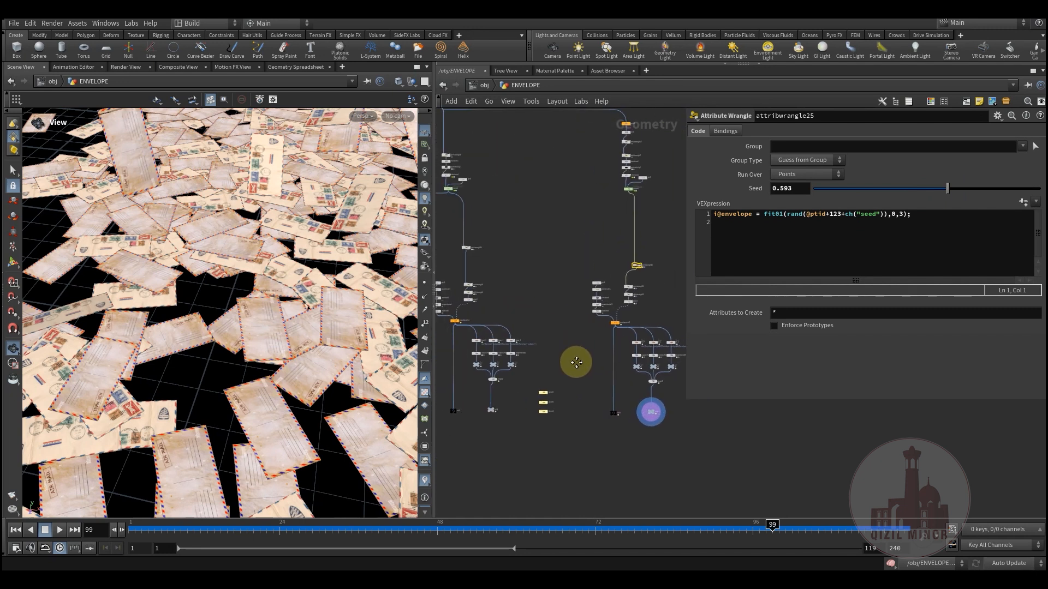
scroll(570, 361, "up", 4)
middle_click_drag(606, 318, 593, 354)
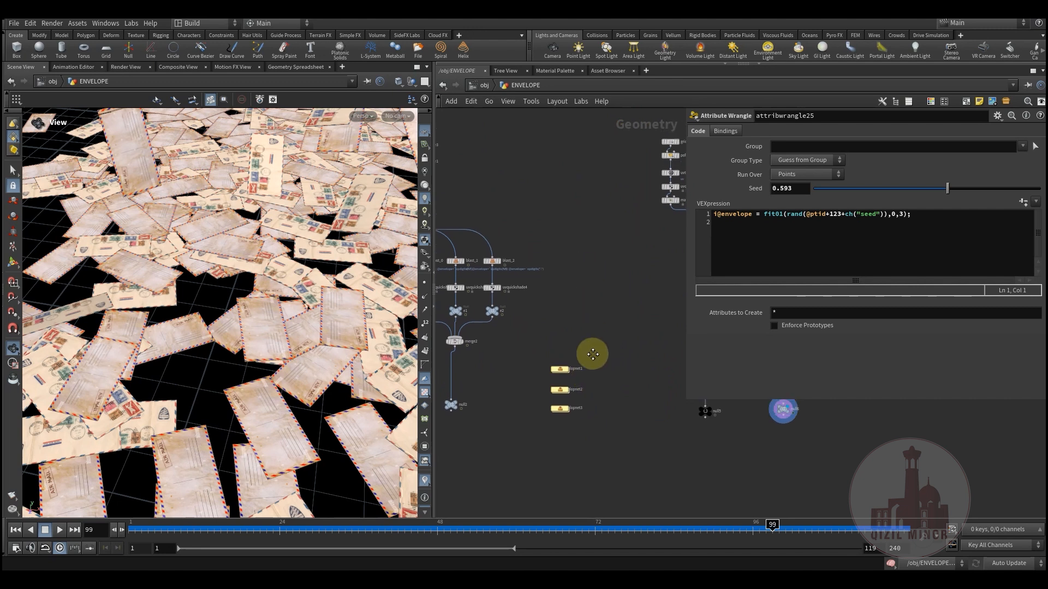
scroll(594, 349, "down", 4)
mouse_move(581, 252)
middle_mouse_down()
mouse_move(601, 285)
mouse_move(540, 290)
mouse_move(588, 295)
mouse_move(568, 227)
mouse_move(556, 220)
mouse_move(564, 243)
middle_mouse_up()
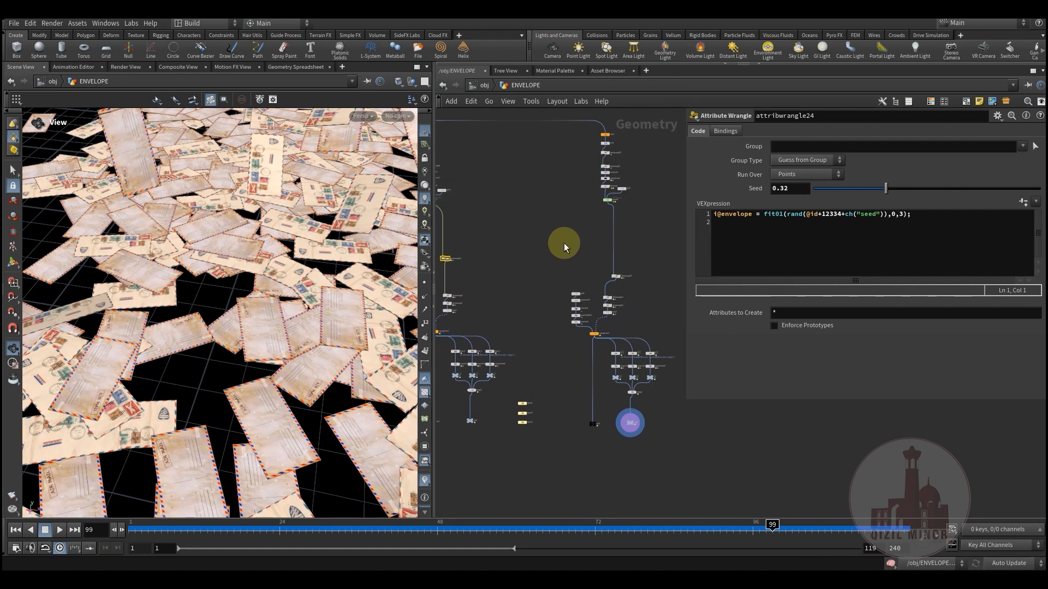
left_click_drag(650, 284, 648, 283)
- Open the lopnet2 render network to inspect its Solaris nodes
middle_click_drag(487, 283, 506, 230)
scroll(557, 300, "down", 1)
middle_click_drag(516, 293, 618, 345)
scroll(568, 356, "up", 6)
scroll(587, 345, "up", 3)
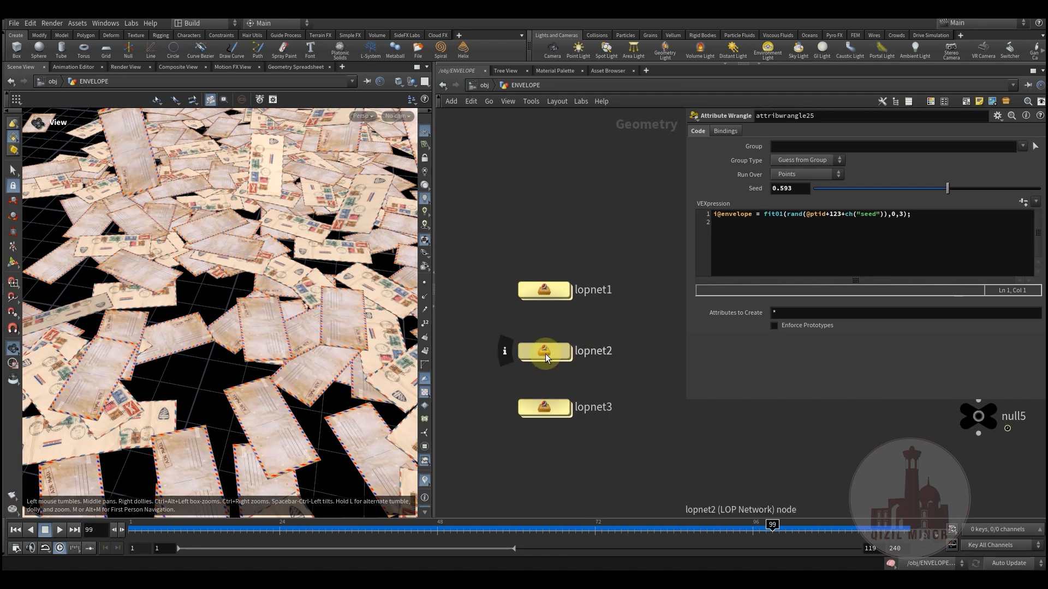
double_click(545, 354)
middle_click_drag(588, 301, 631, 333)
scroll(508, 329, "up", 3)
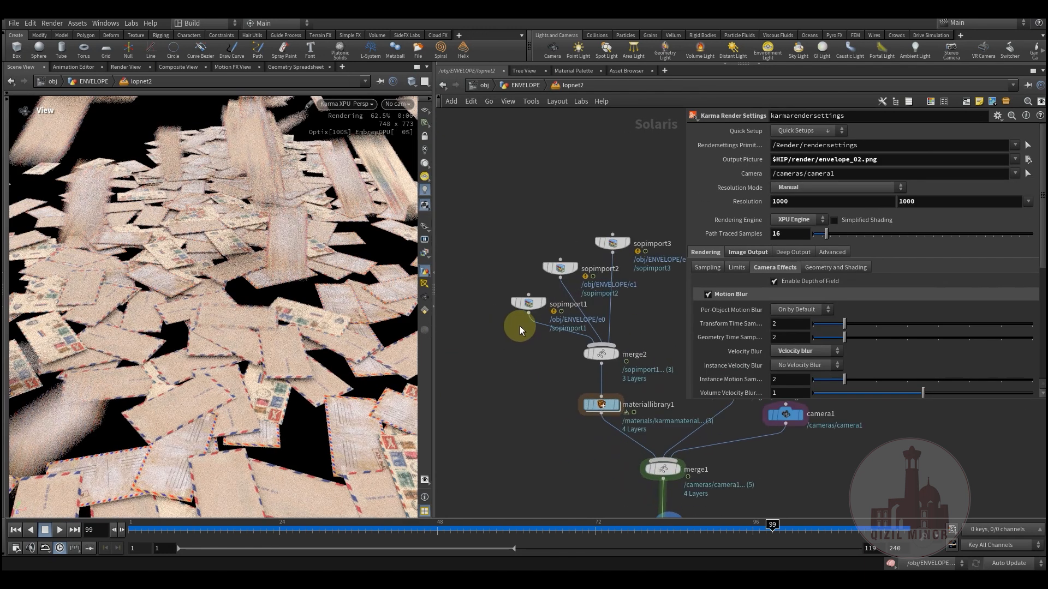
- Rearrange sopimport1, sopimport2 and sopimport3 so they are spread out above merge2
left_click(531, 302)
left_click_drag(532, 301, 500, 306)
left_click_drag(566, 263, 556, 258)
left_click_drag(634, 226, 643, 212)
left_click_drag(566, 251, 576, 230)
- Inspect the three Karma materials in materiallibrary1, look inside karmamaterial, and return to lopnet2
middle_click_drag(532, 389, 474, 274)
double_click(574, 309)
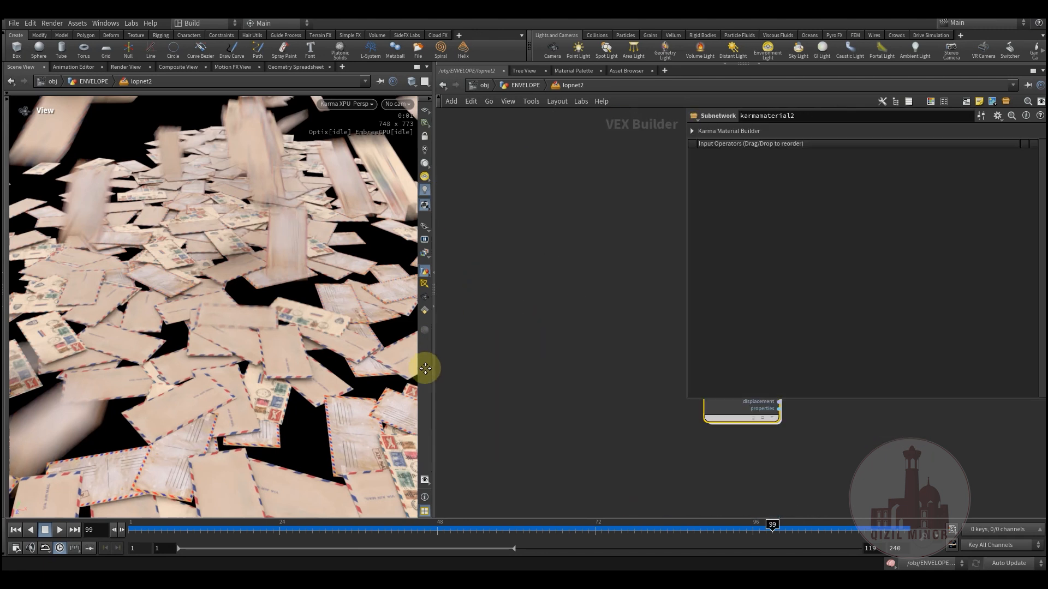
left_click_drag(490, 164, 584, 420)
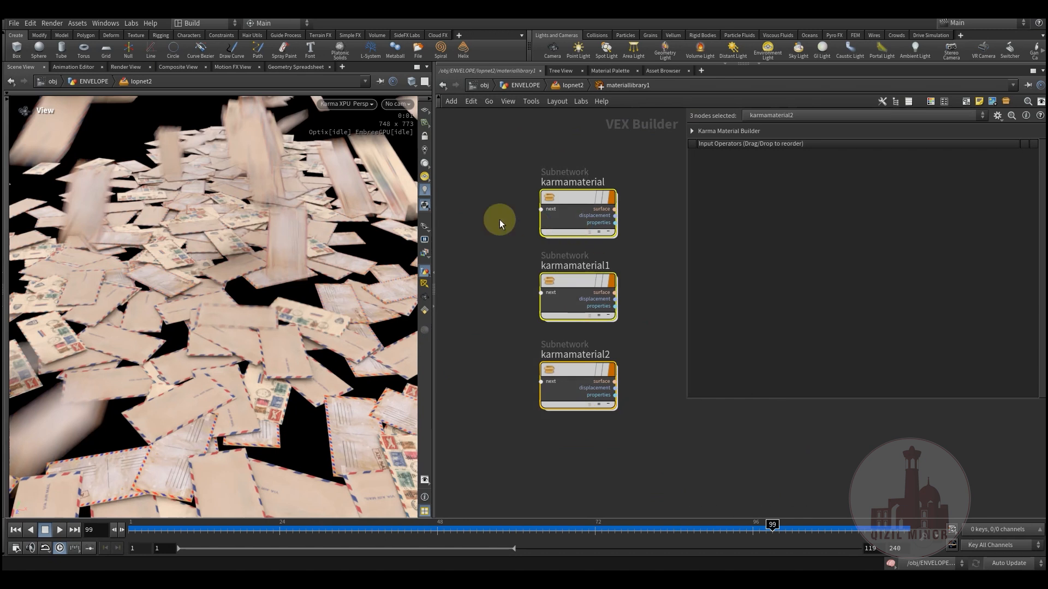
double_click(571, 207)
mouse_move(590, 385)
middle_mouse_down()
mouse_move(546, 395)
mouse_move(589, 404)
middle_mouse_up()
scroll(547, 402, "down", 3)
left_click(614, 89)
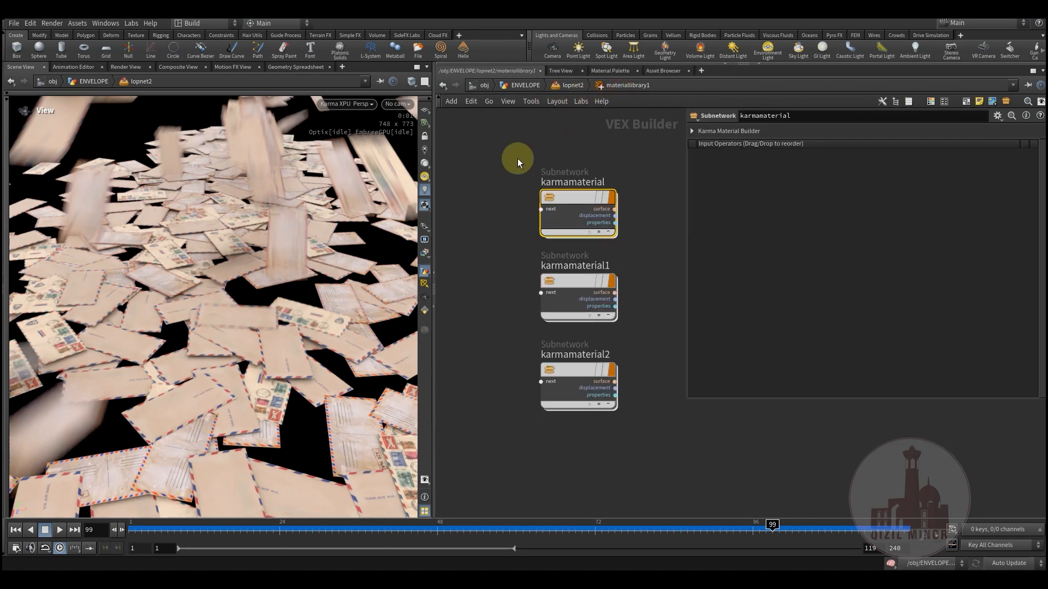
left_click(573, 86)
- Review the material assignments of materiallibrary1 and preview the Karma render at frame 81 from another angle
middle_click_drag(542, 351, 485, 246)
middle_click_drag(517, 324, 472, 354)
scroll(548, 264, "down", 2)
scroll(548, 264, "down", 2)
left_click_drag(271, 304, 208, 316)
left_click_drag(306, 528, 654, 530)
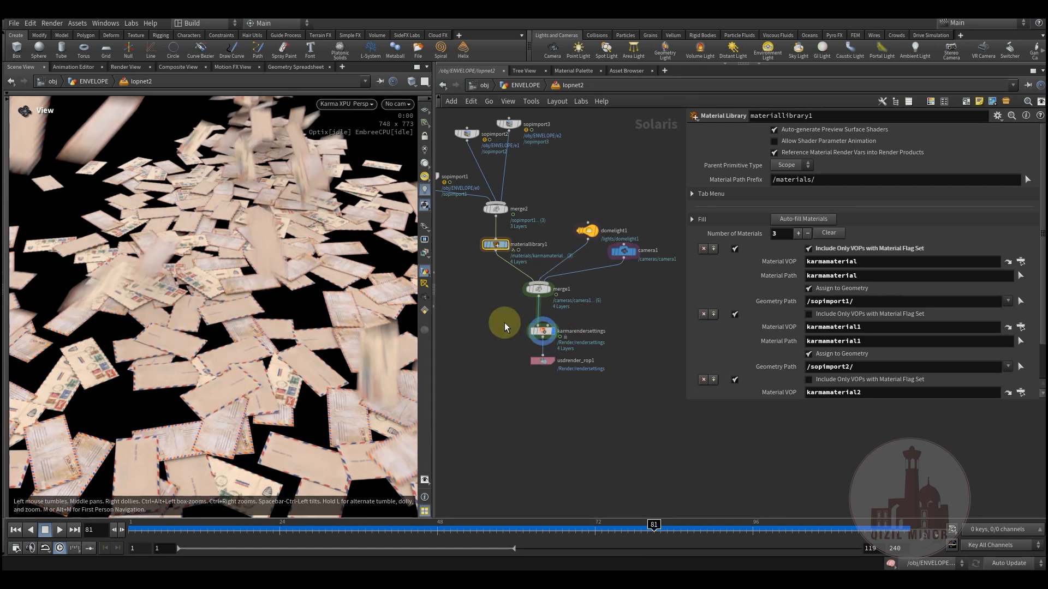
- Review the motion blur options of karmarendersettings and preview the envelopes up close at frame 112
left_click_drag(503, 323, 562, 336)
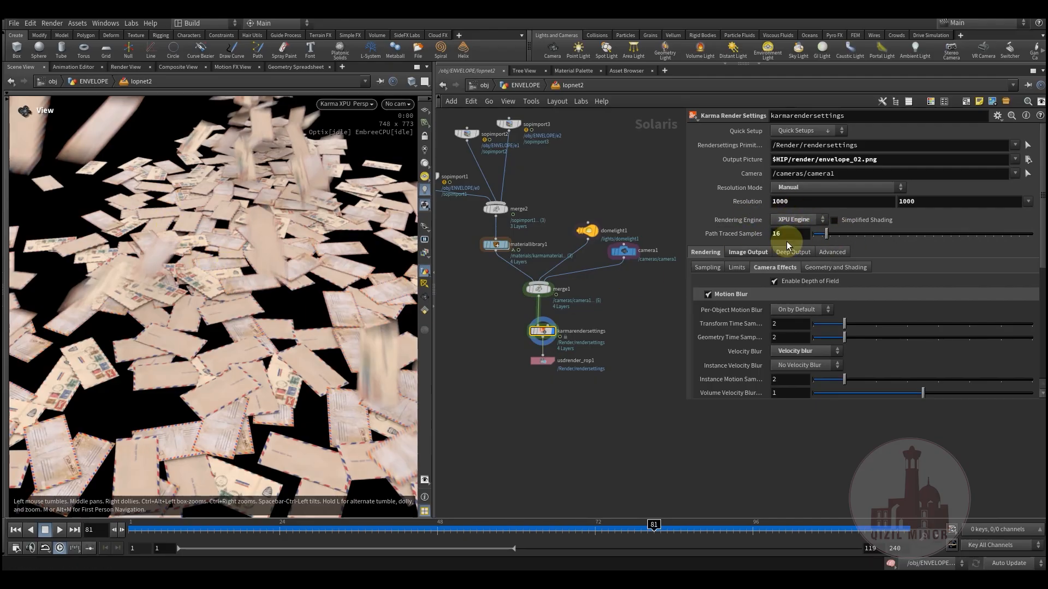
right_click_drag(221, 308, 227, 335)
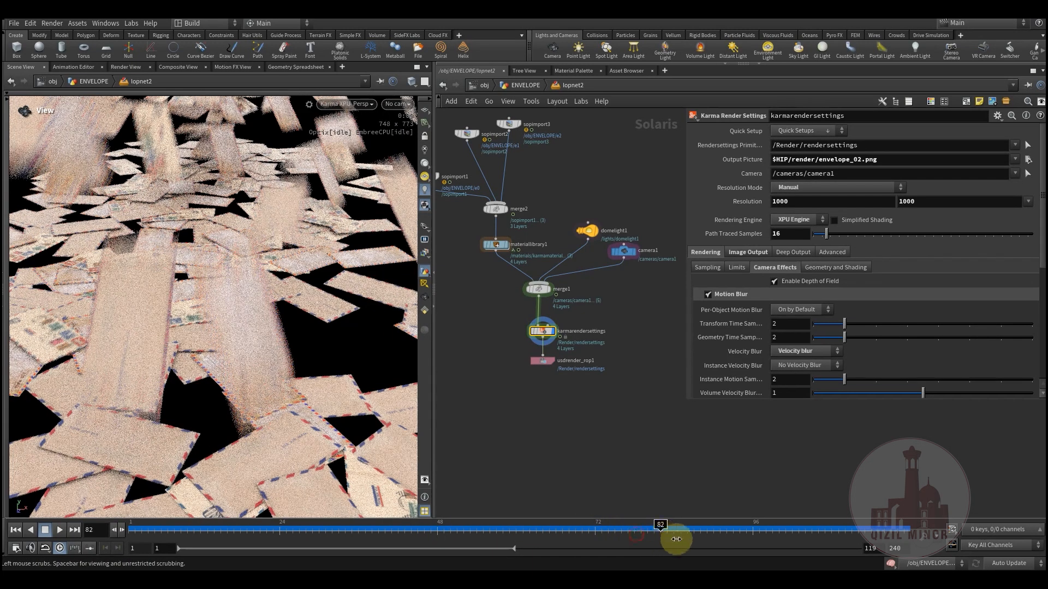
middle_click_drag(521, 423, 513, 458)
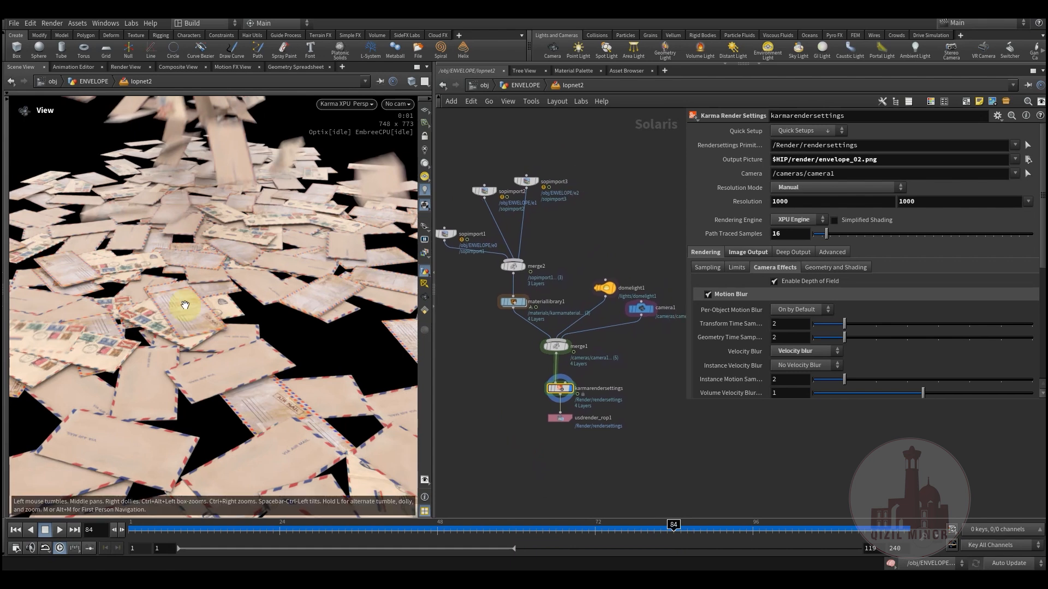
left_click_drag(416, 533, 861, 540)
middle_click_drag(617, 458, 641, 475)
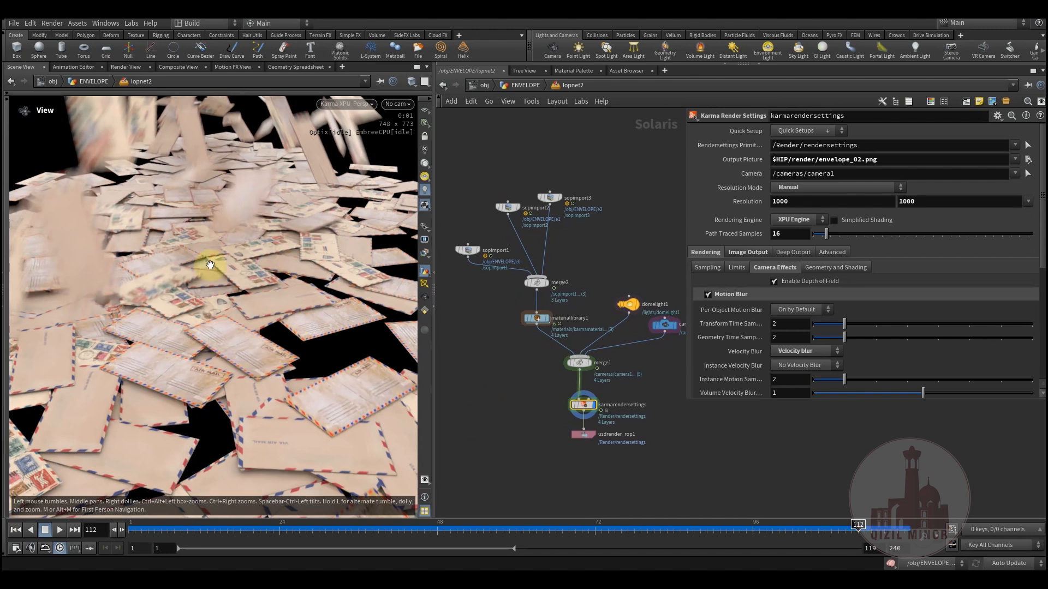